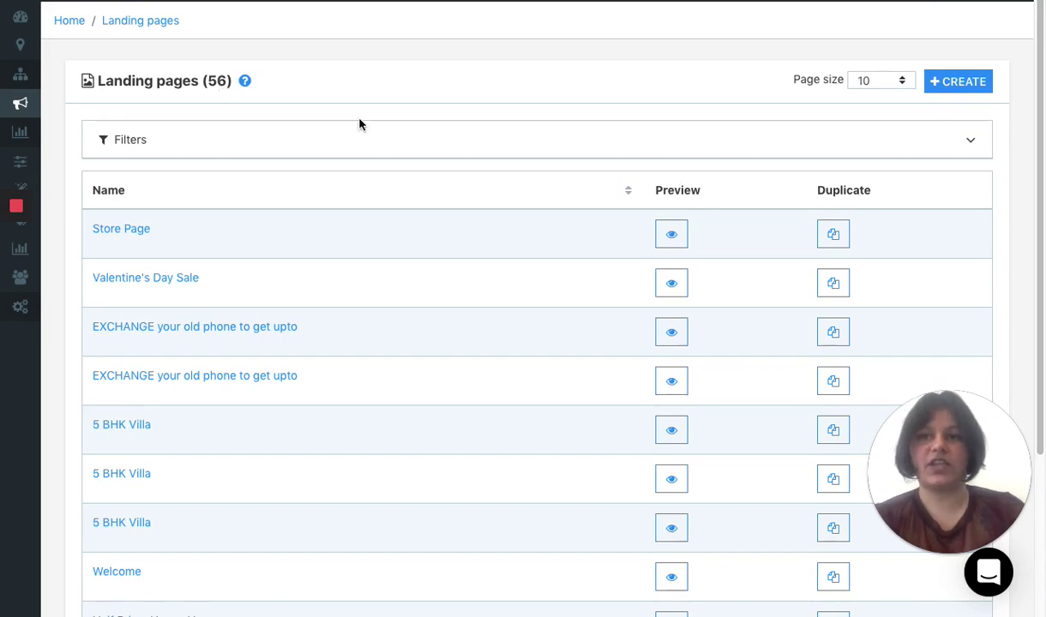
Start a new landing page and browse the full template gallery.
click(964, 83)
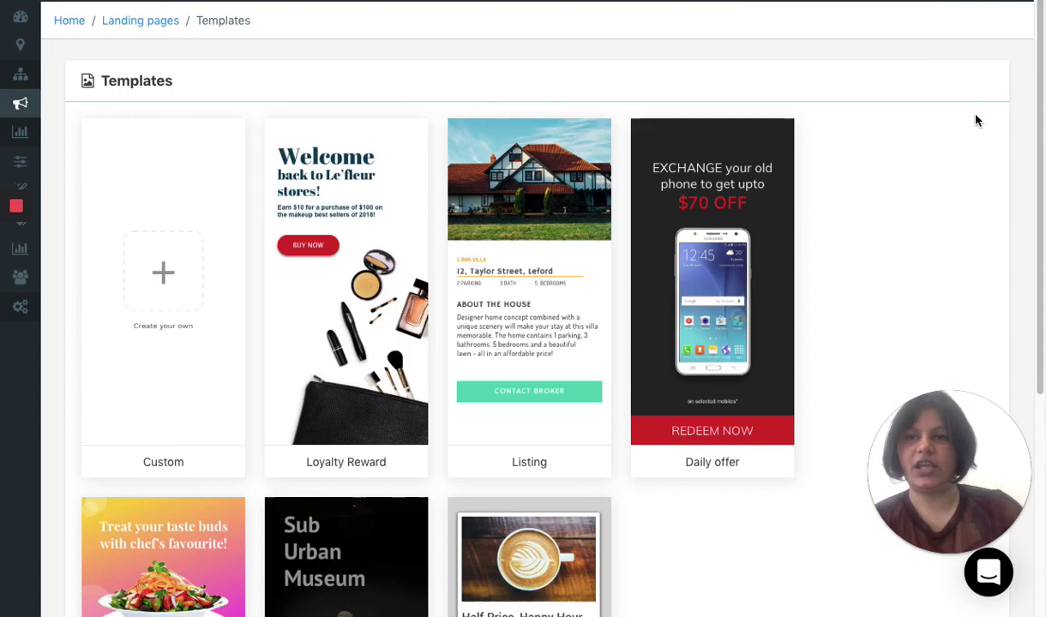
mouse_move(163, 291)
scroll(580, 326, down, 3)
scroll(512, 296, up, 1)
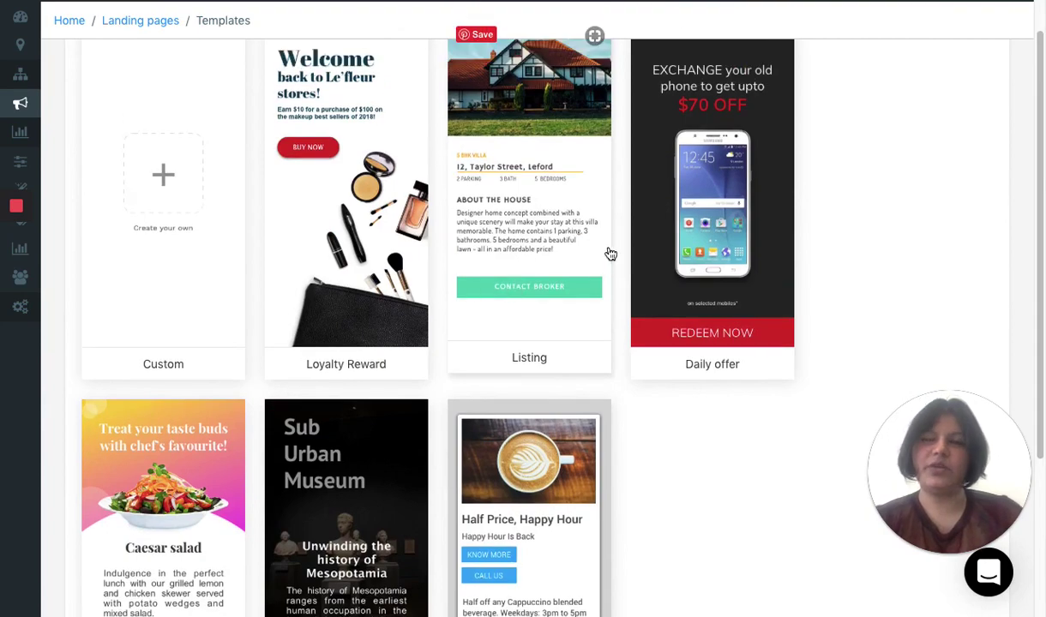
scroll(366, 324, up, 2)
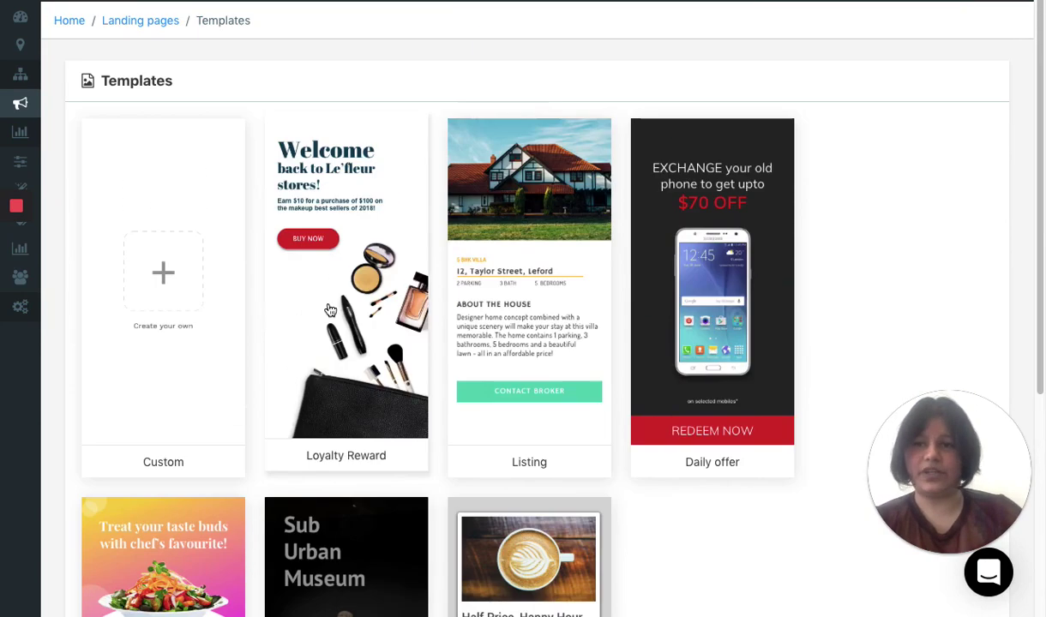
Start a page from the Custom template named 'Landing Page #1'.
click(157, 277)
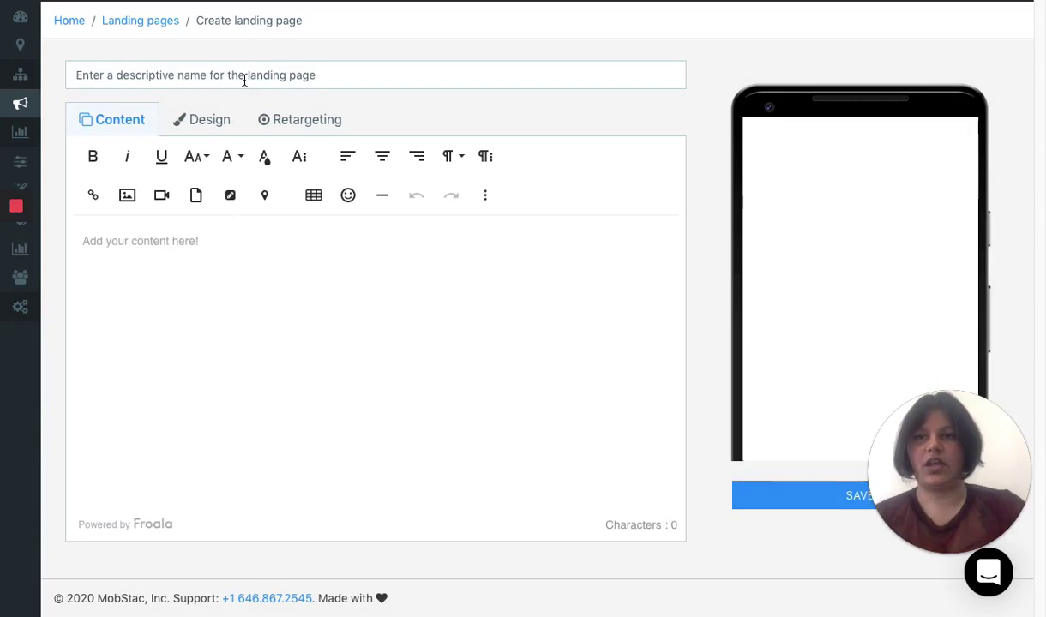
click(245, 79)
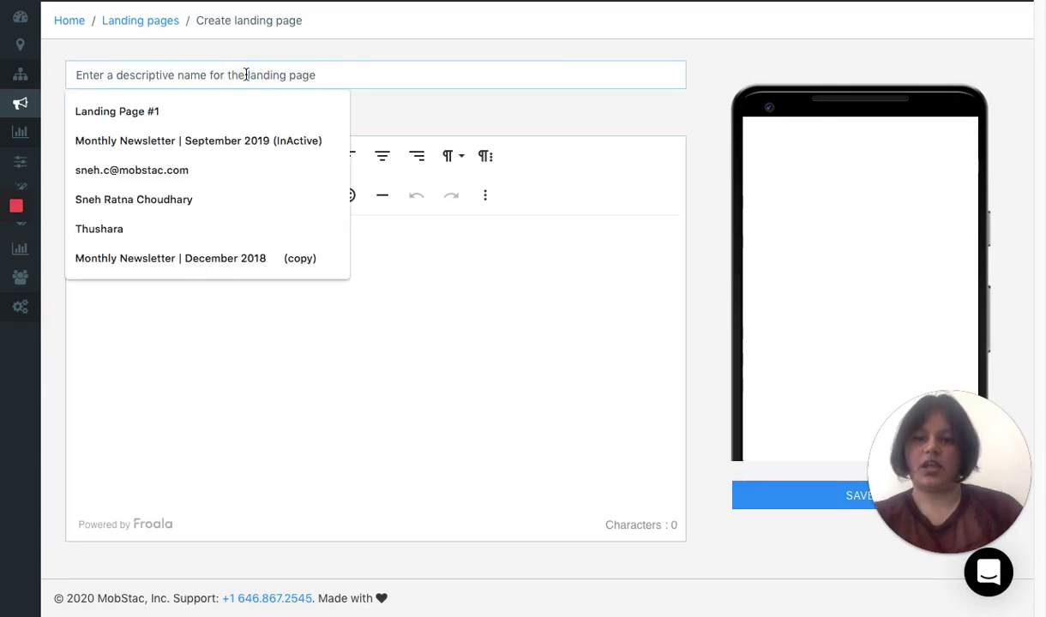
text(Landing Page #1)
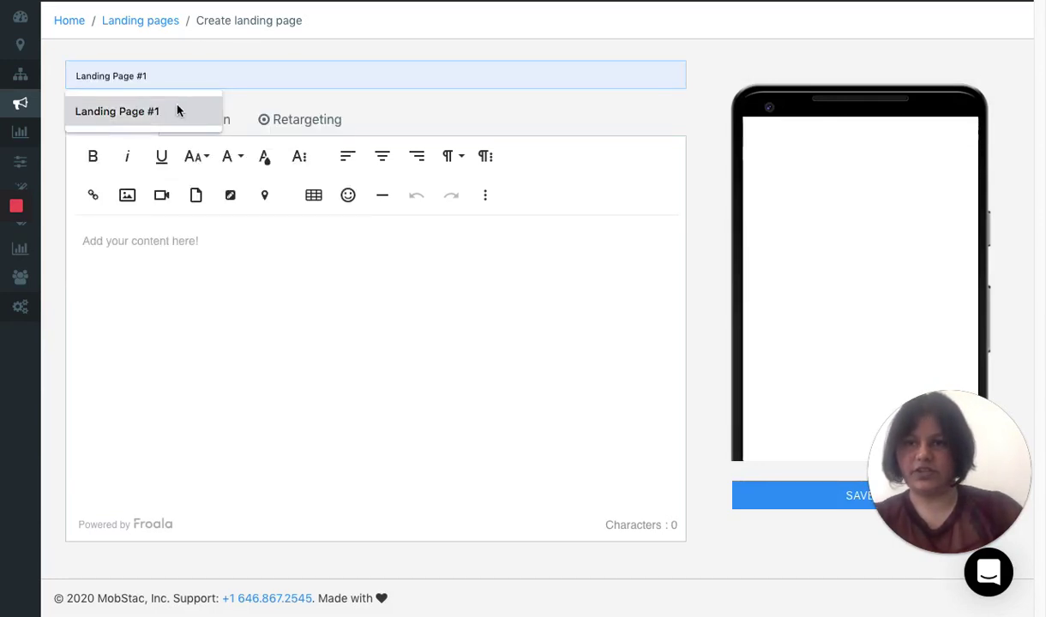
click(168, 101)
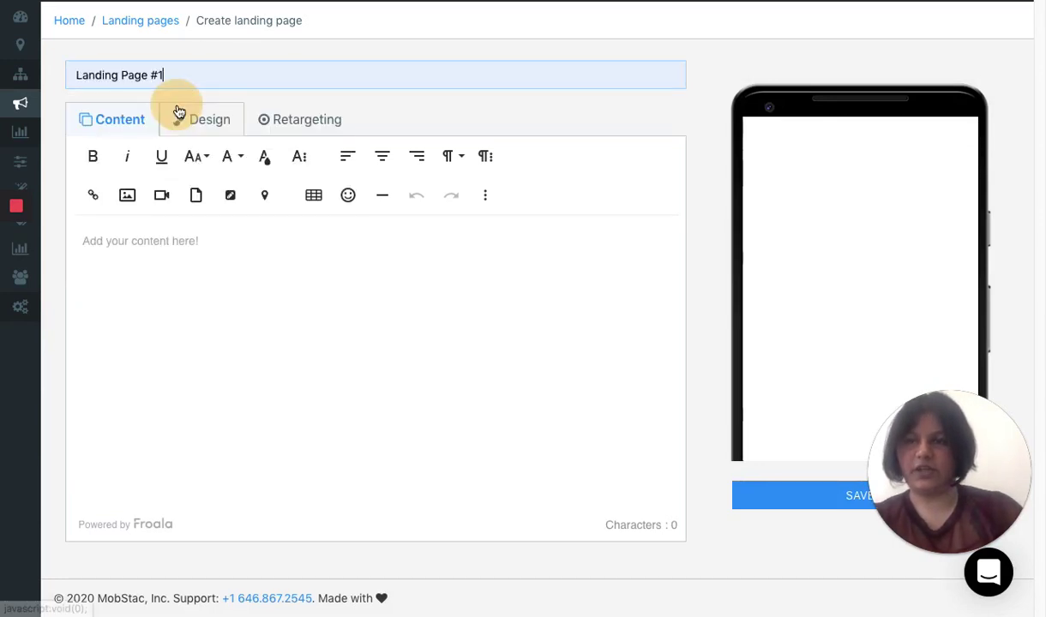
Add 'Welcome to our store' to the page body as a Heading 1.
click(252, 239)
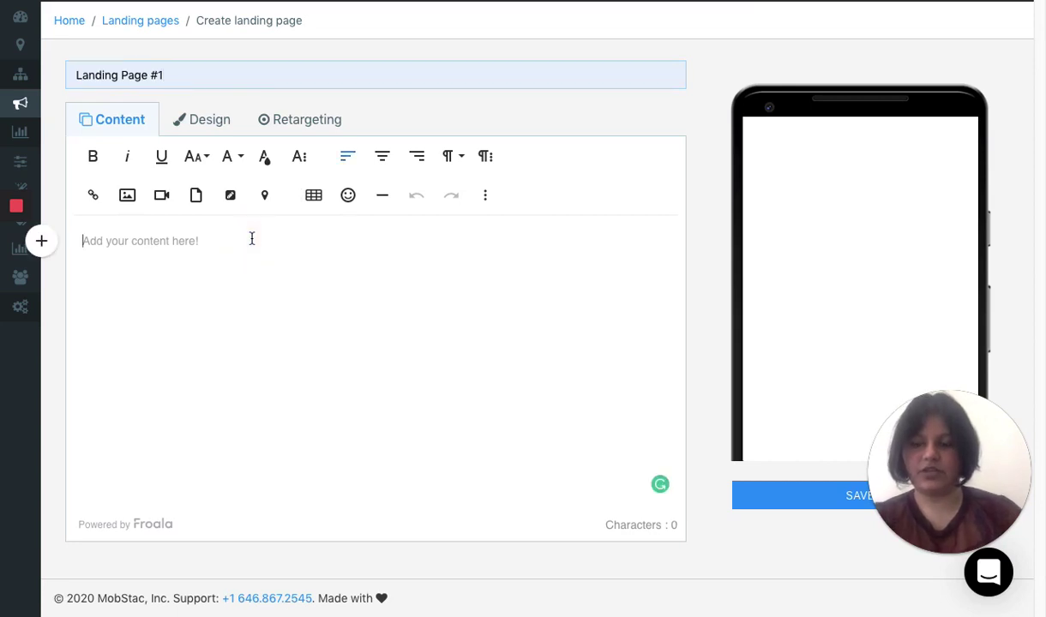
text(Welcome to our store)
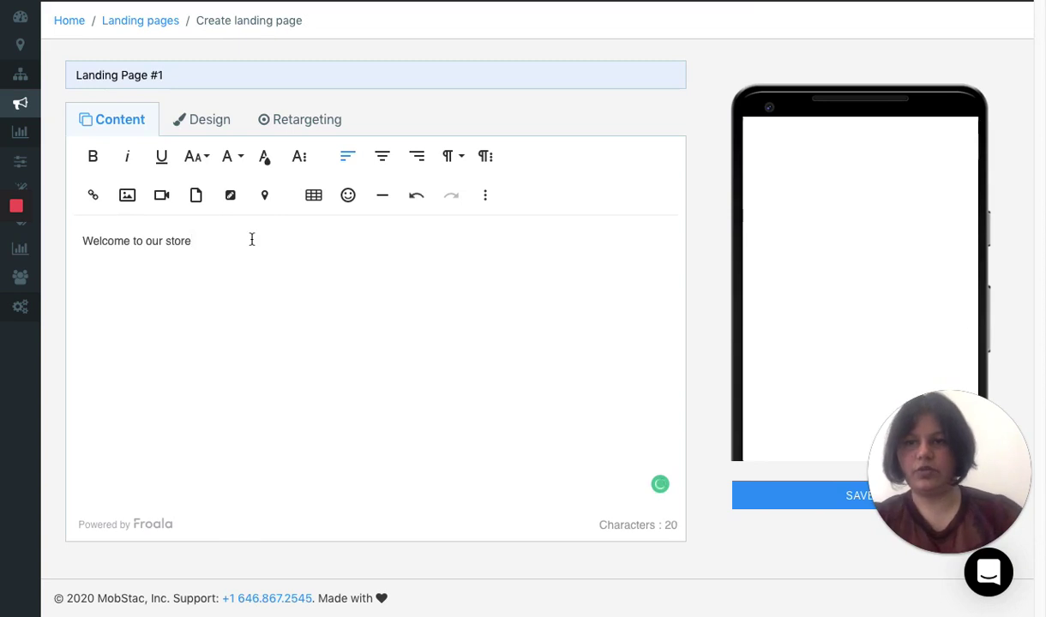
click(191, 241)
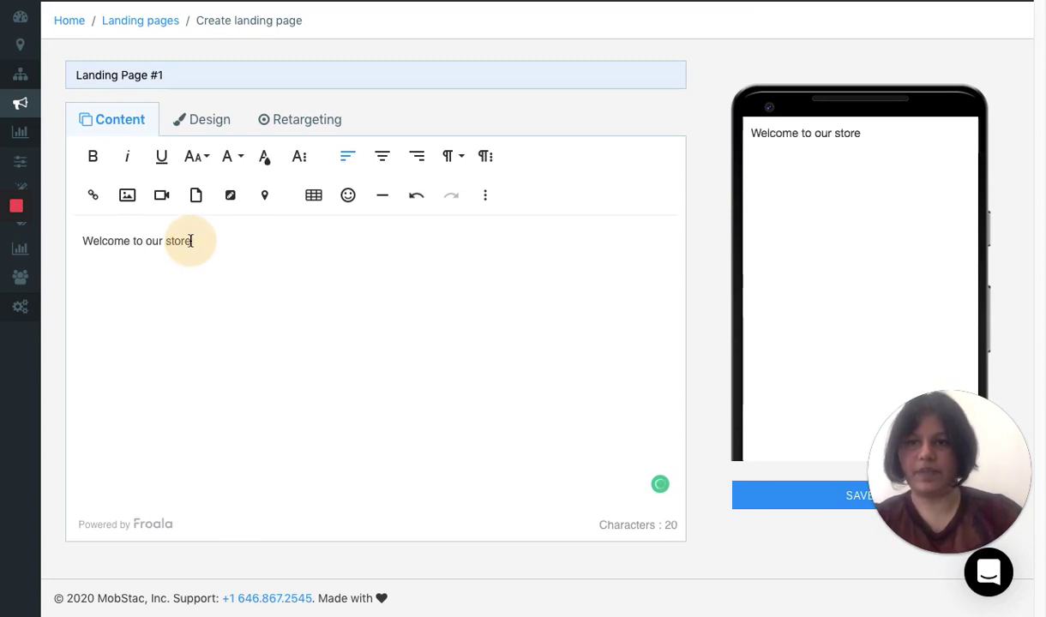
triple_click(136, 242)
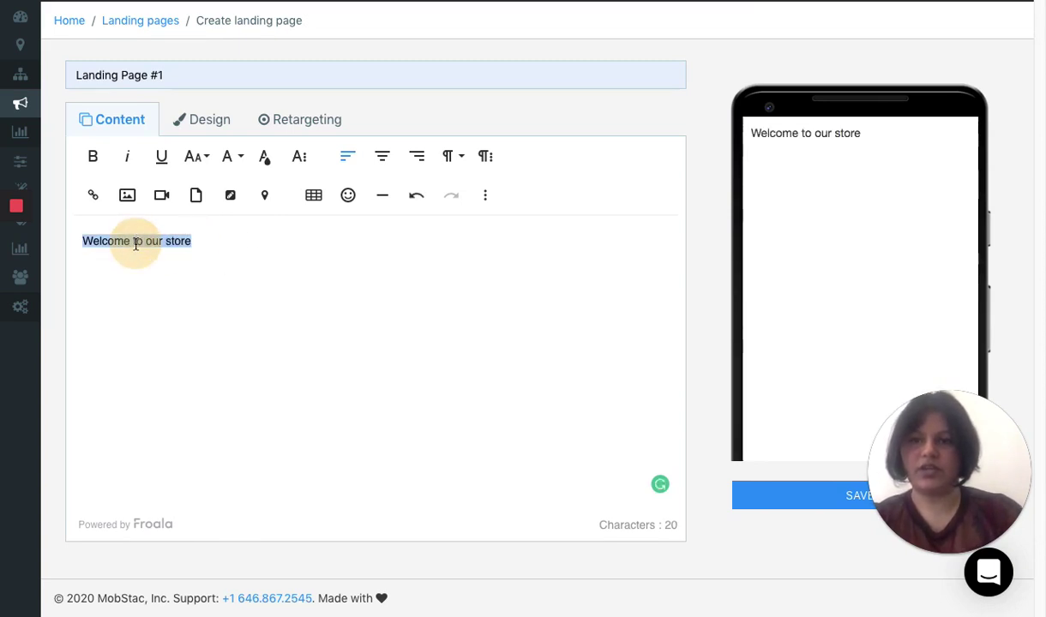
click(456, 157)
click(514, 219)
Add a Heading 3 line 'Get 50% off on all our products' followed by a BUY NOW line.
click(420, 246)
key(Return)
text(Get 50% off on)
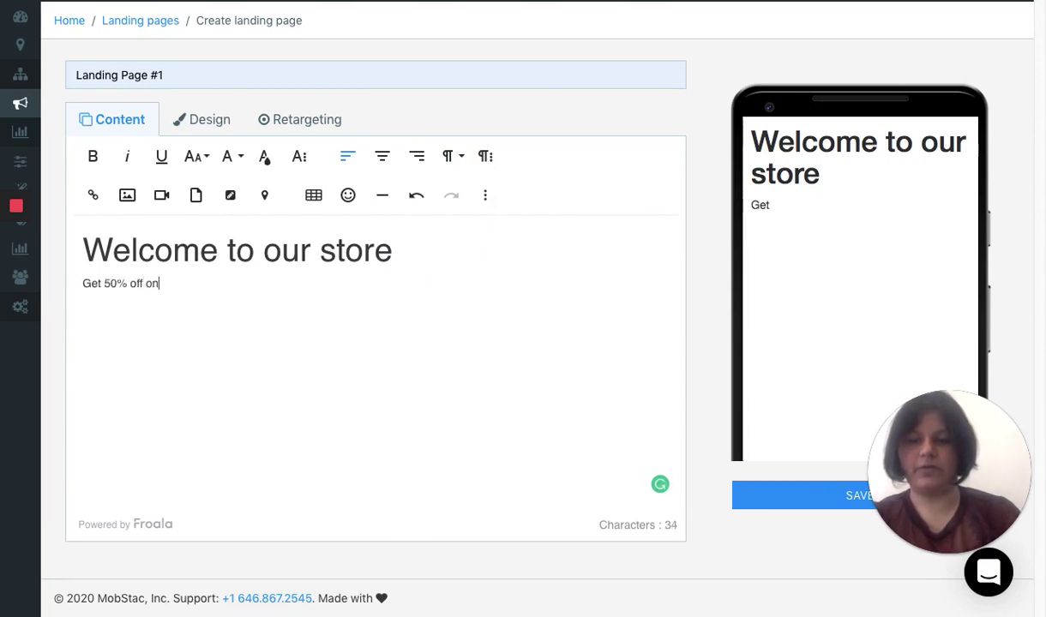
text(cts)
triple_click(196, 285)
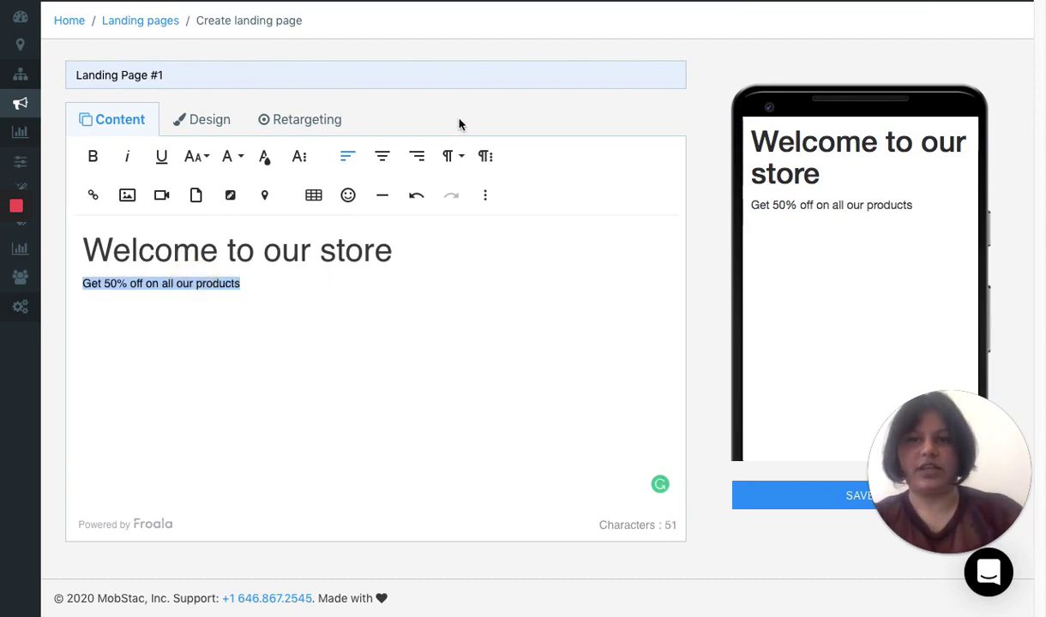
click(452, 155)
click(504, 326)
click(433, 284)
key(Return)
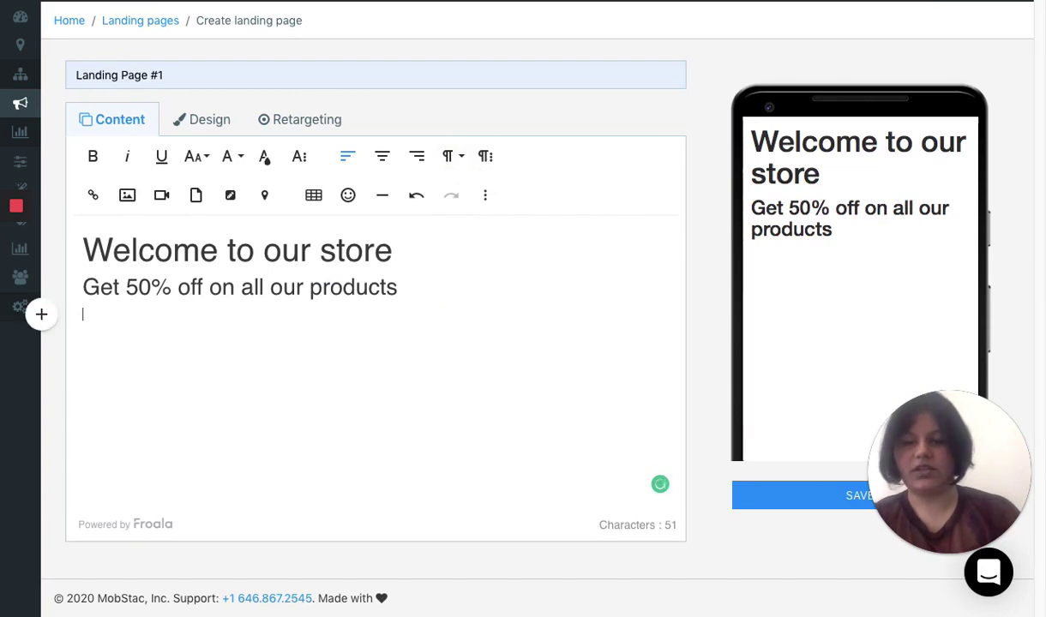
text(BUY NOW)
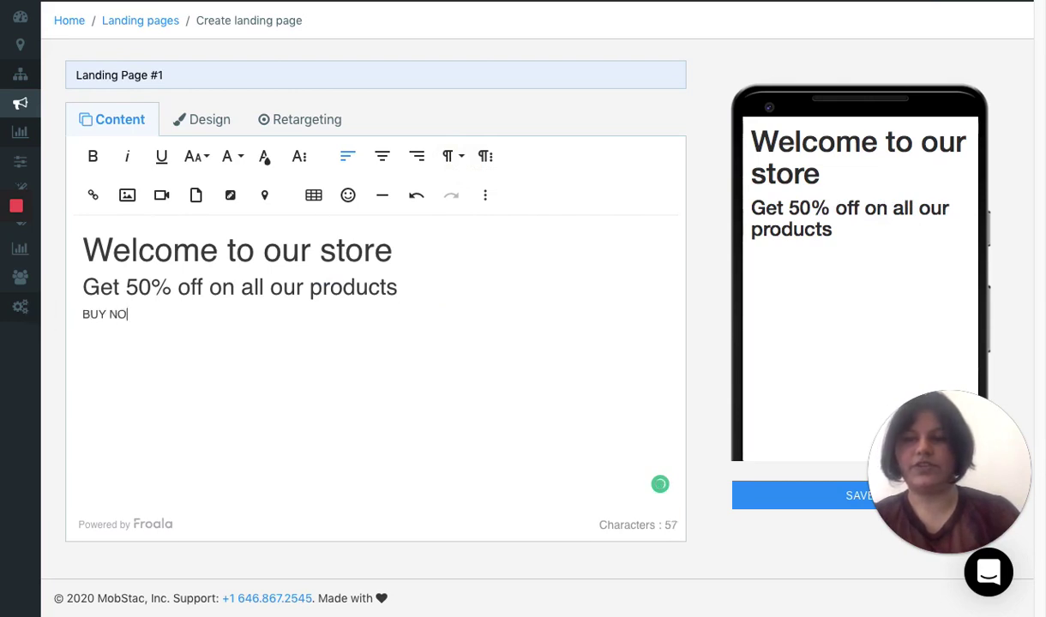
Link the BUY NOW line to google.com and start a new line below it.
triple_click(122, 314)
click(93, 198)
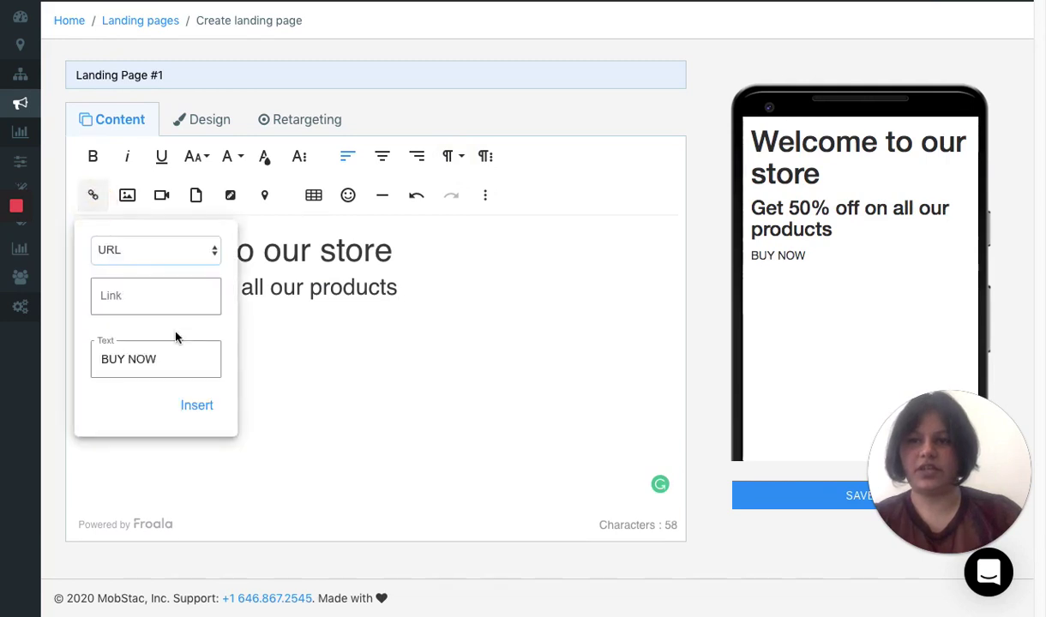
click(155, 296)
text(google.com)
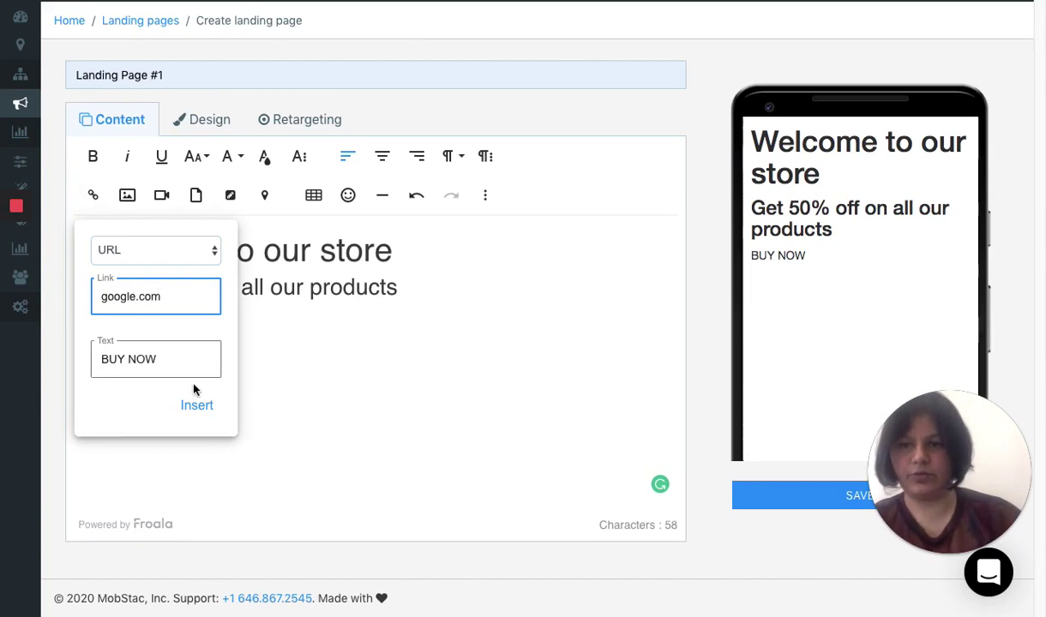
click(196, 404)
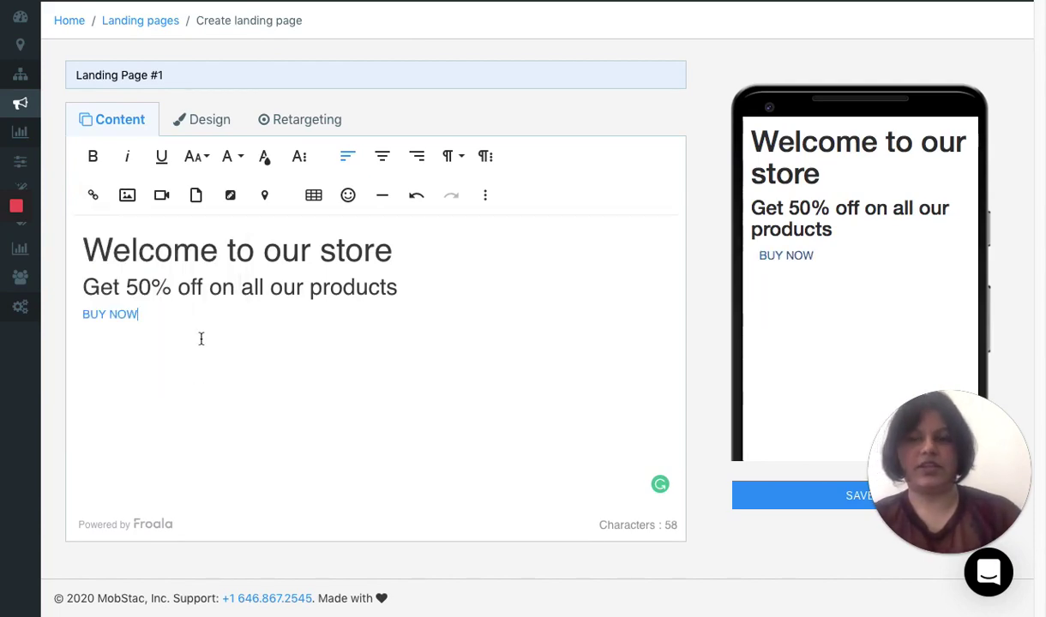
key(Return)
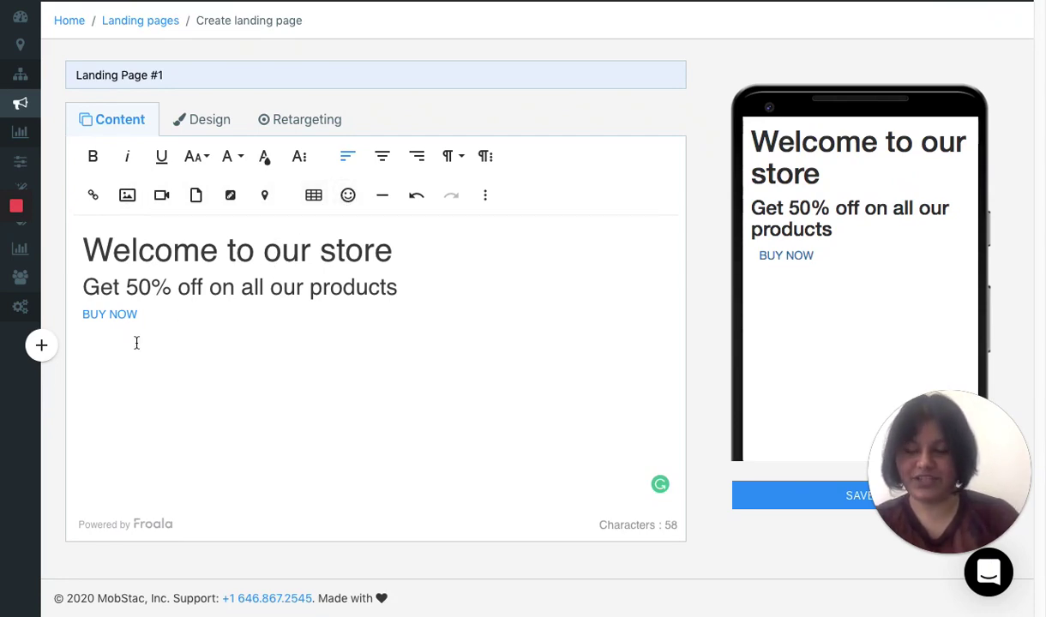
Insert the crowded Times Square street photo from the image manager below BUY NOW.
click(127, 195)
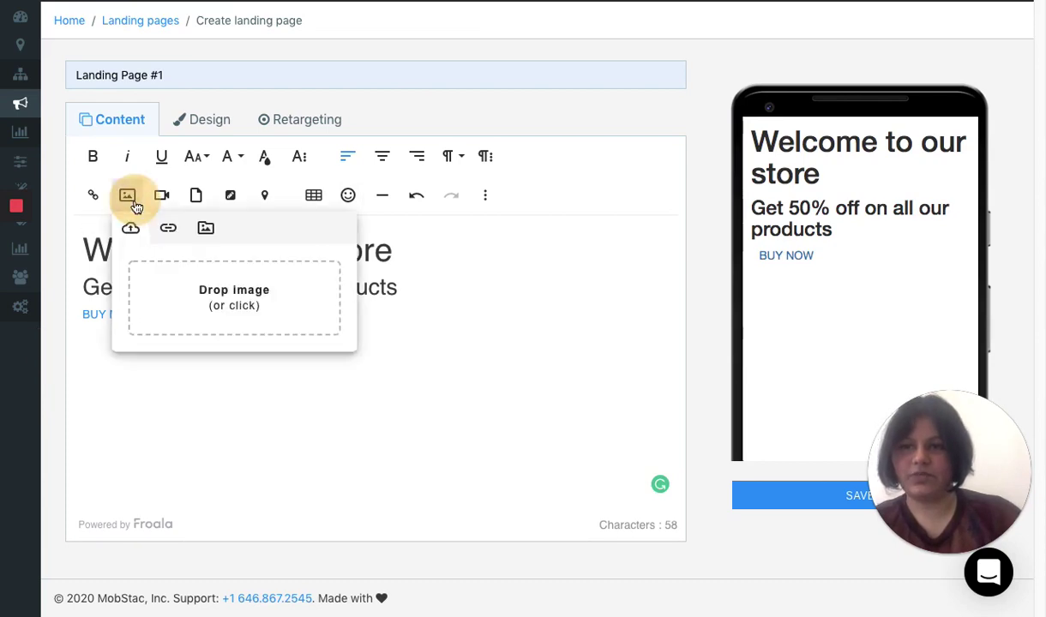
click(208, 228)
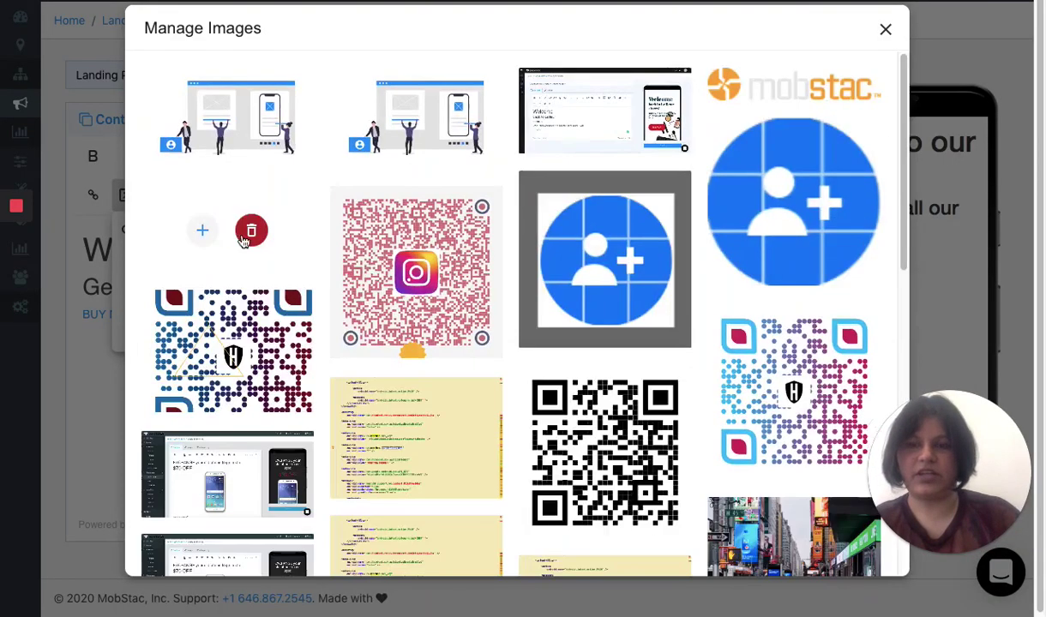
scroll(772, 351, down, 3)
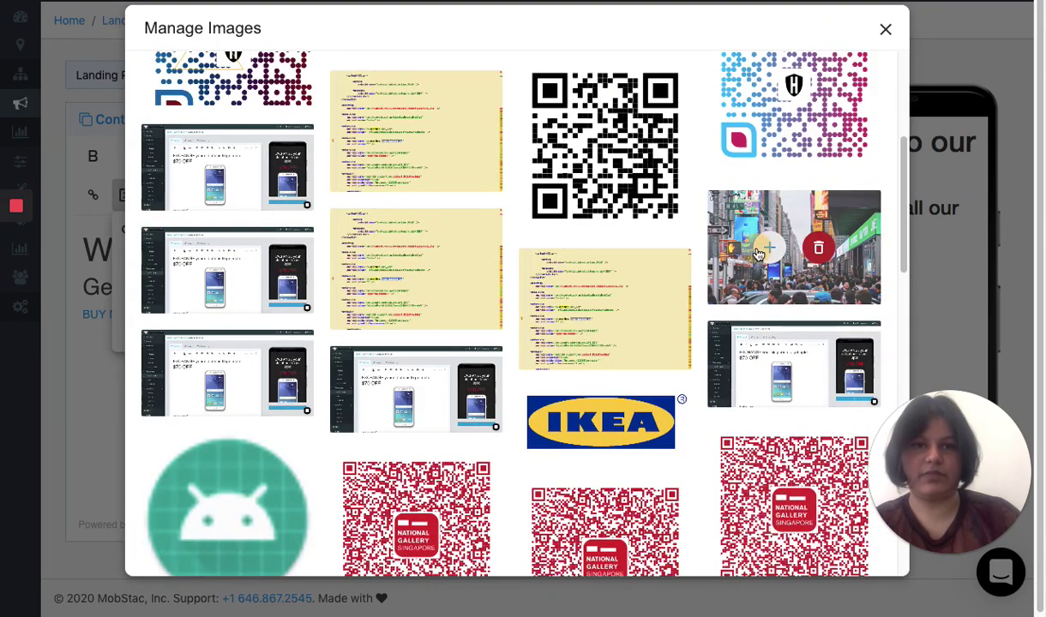
click(789, 249)
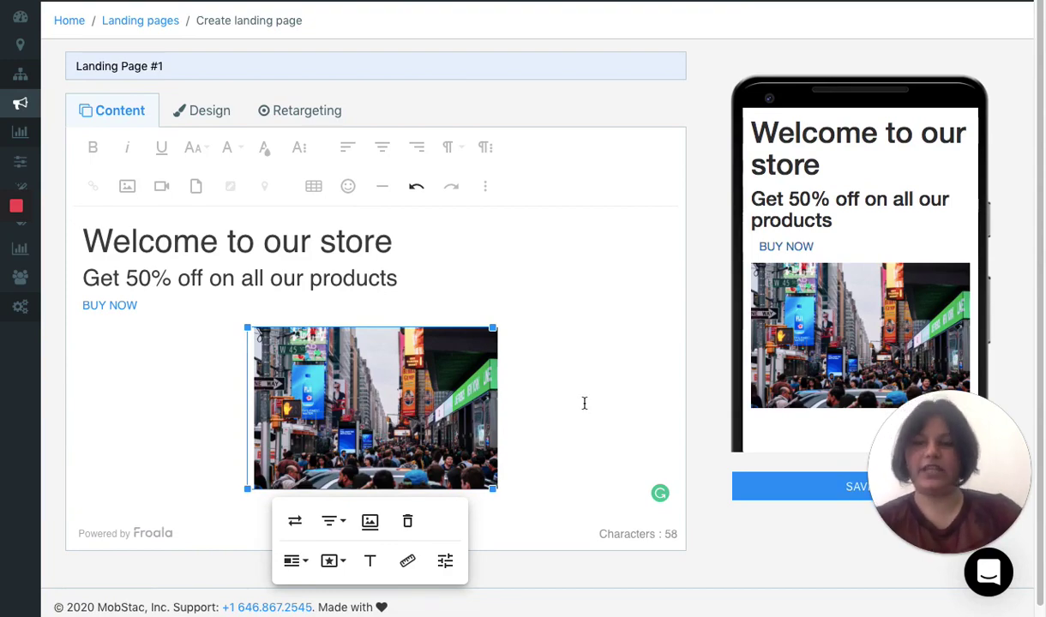
Save the page, select the welcome heading and browse font size and family options.
click(873, 487)
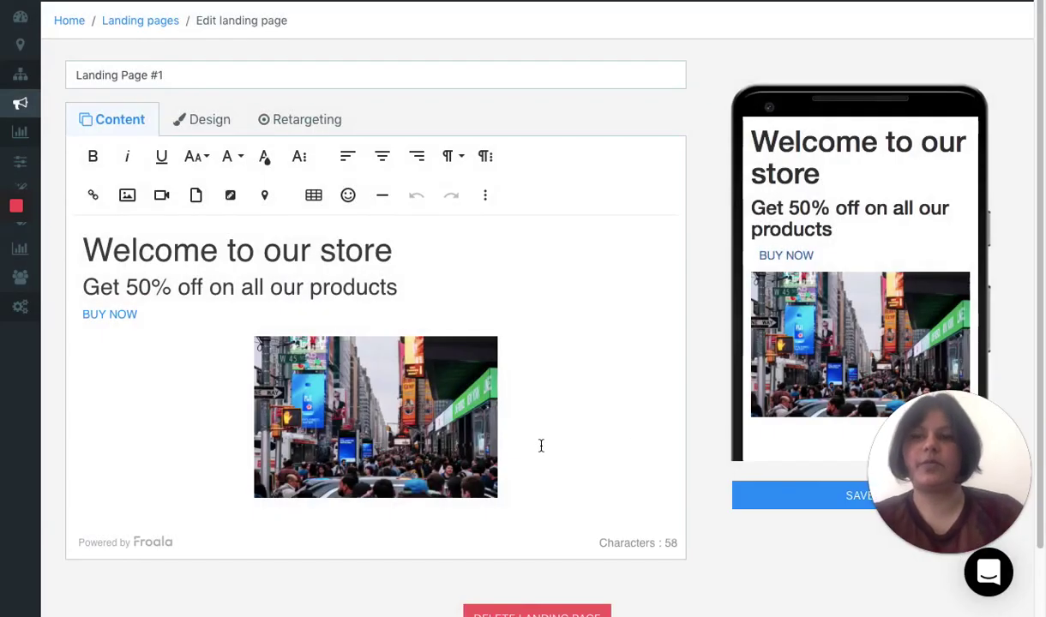
click(318, 254)
triple_click(318, 253)
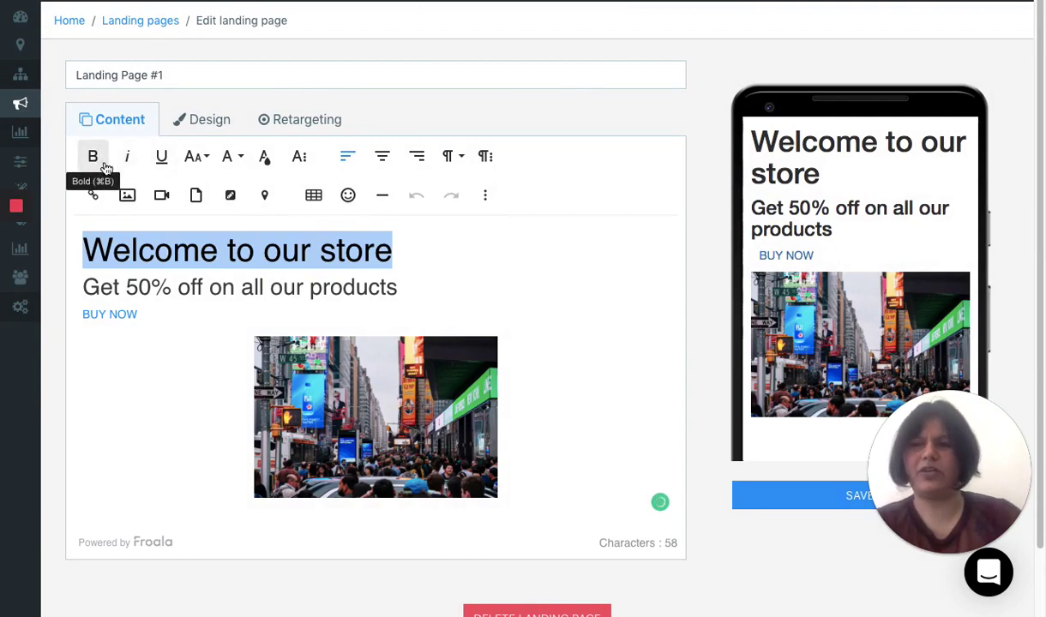
click(195, 157)
click(232, 159)
click(184, 374)
Try center and right alignment on the heading and browse the quote indent options.
click(302, 159)
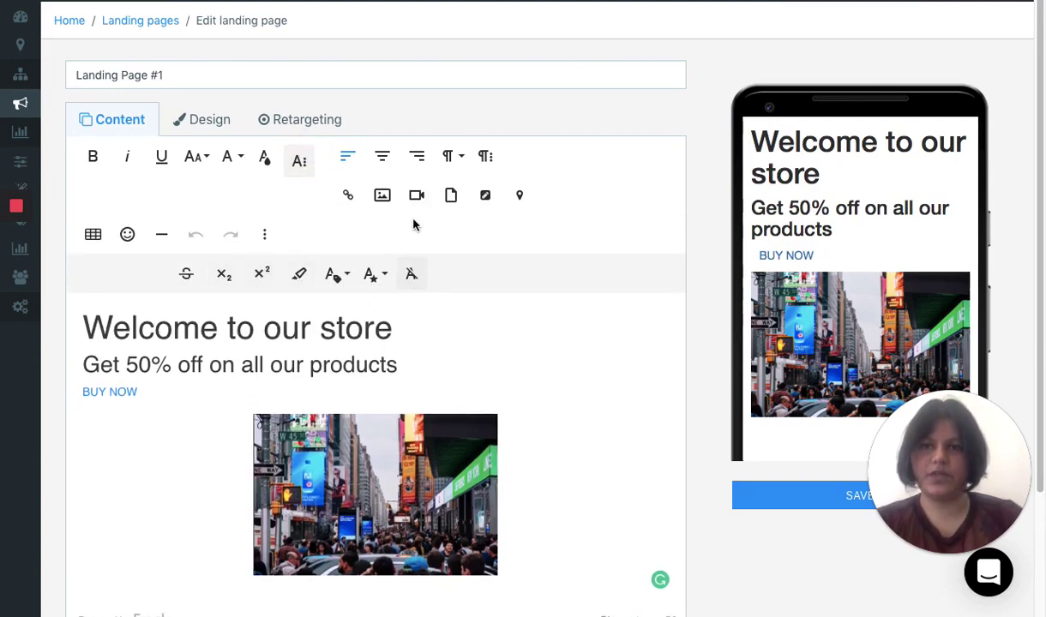
click(385, 158)
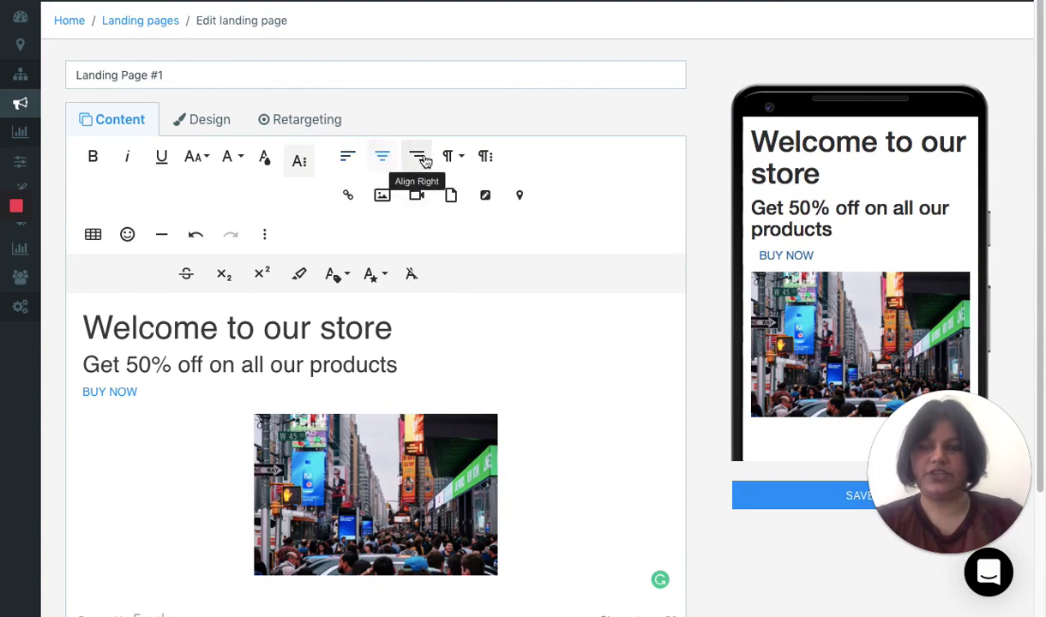
click(418, 157)
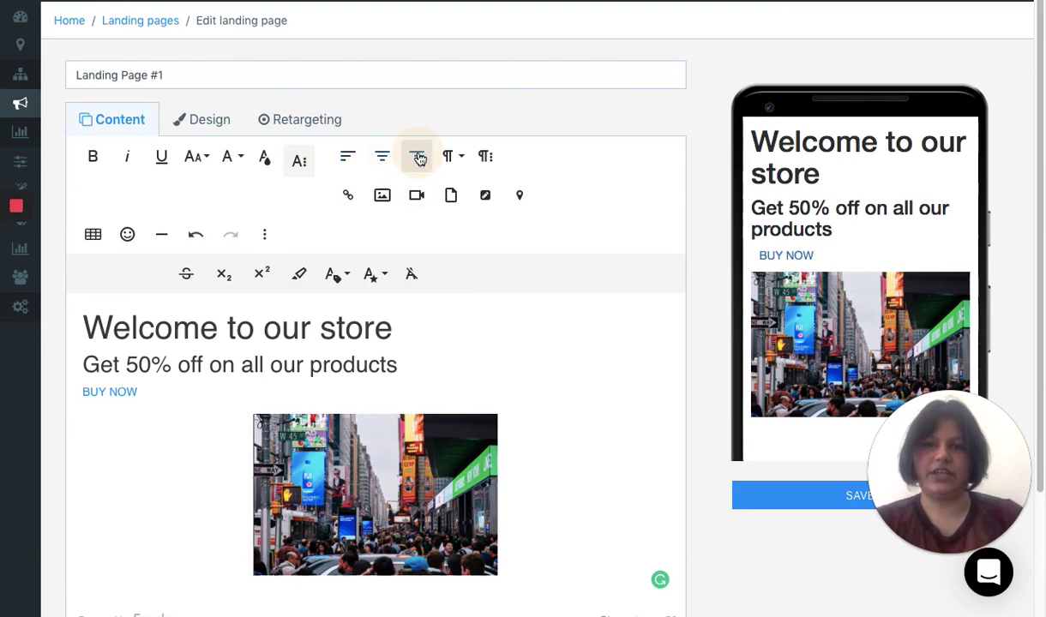
click(484, 161)
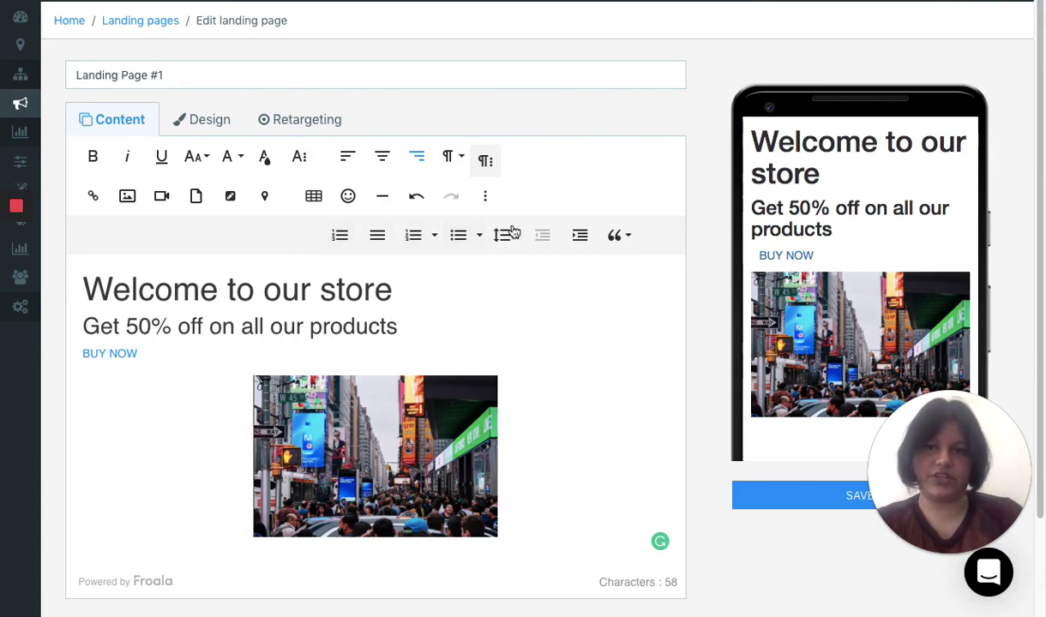
click(615, 240)
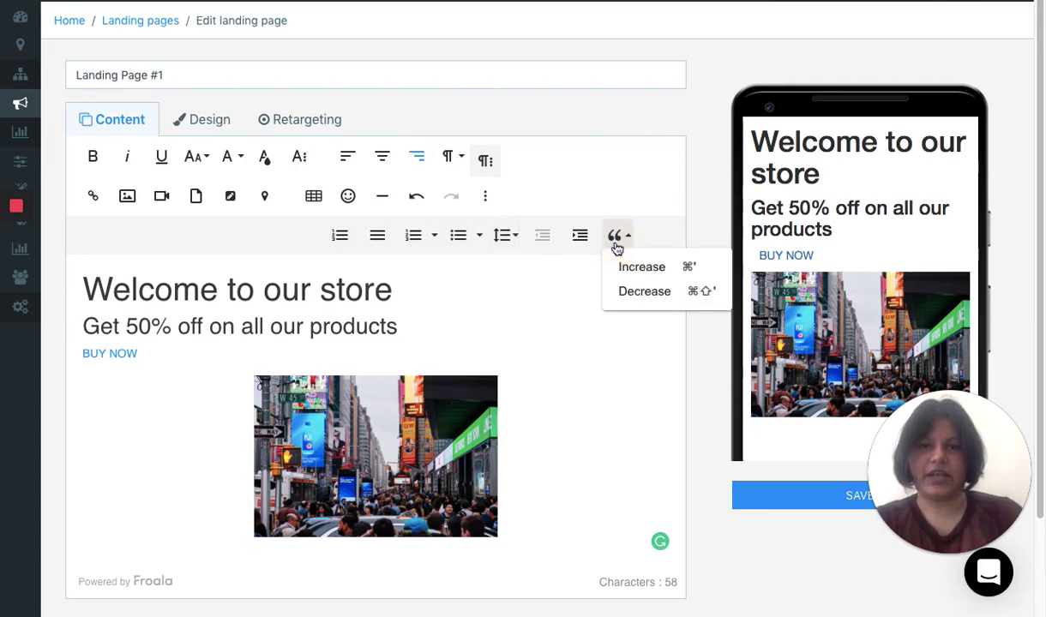
click(225, 89)
Preview the Orbital and Product launch public themes on the page.
click(216, 120)
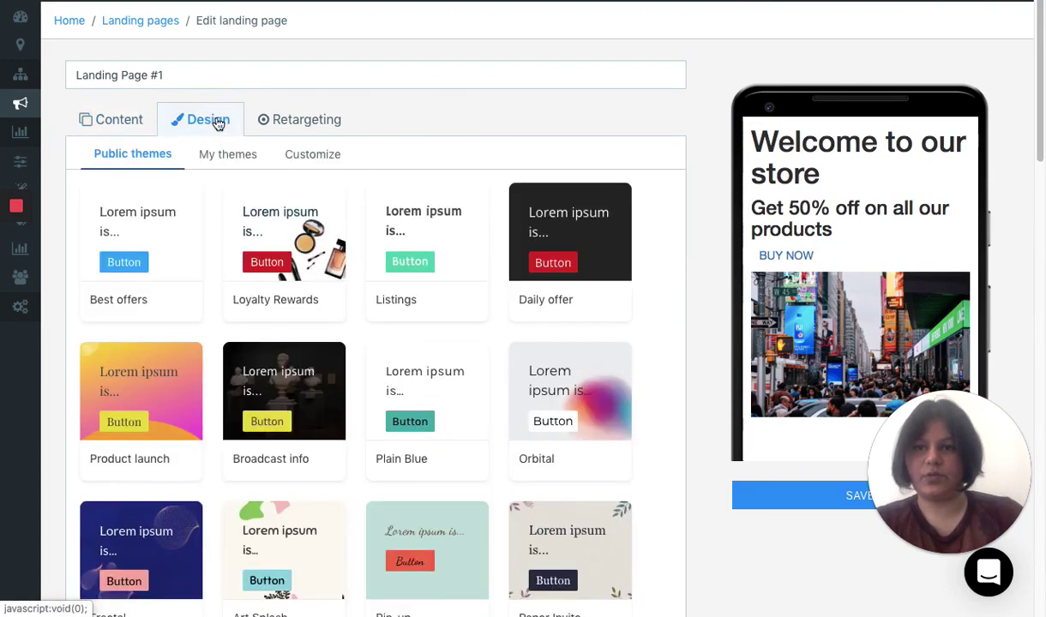
scroll(247, 386, down, 1)
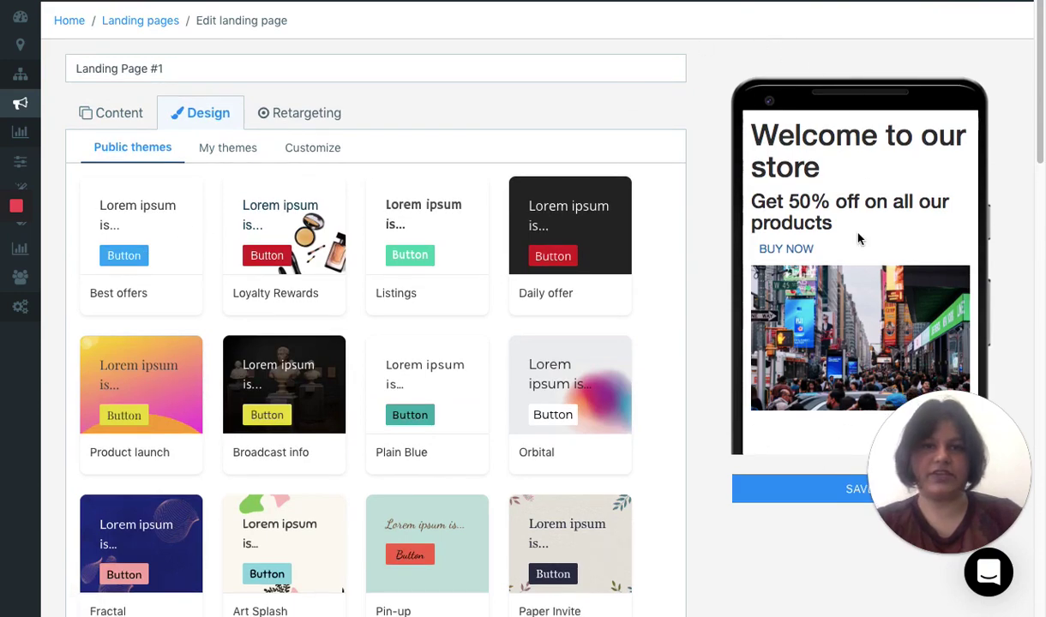
scroll(364, 375, down, 1)
click(587, 313)
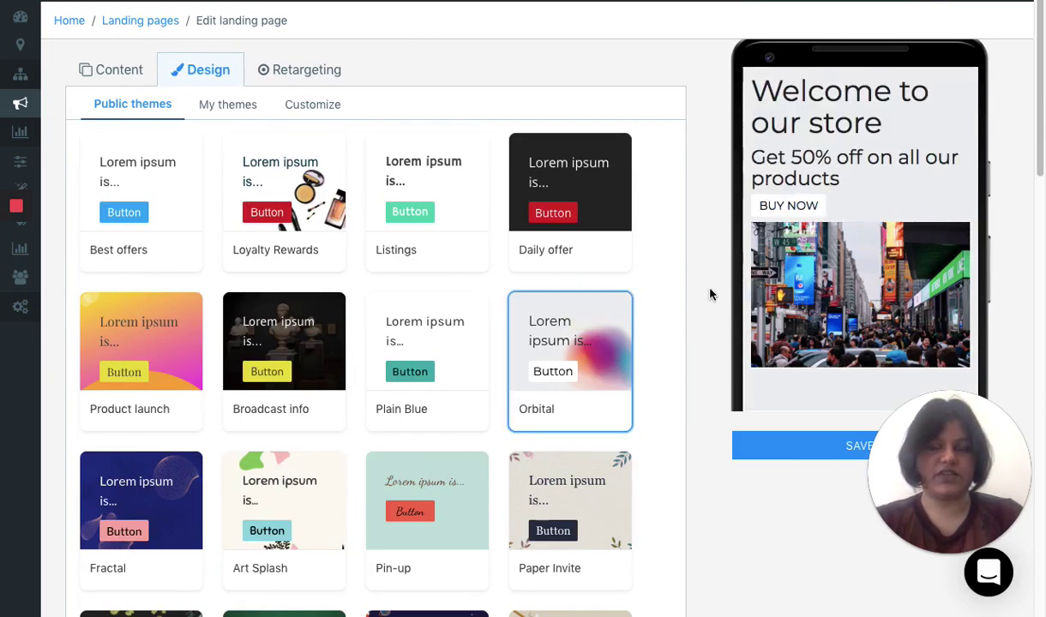
scroll(830, 248, down, 2)
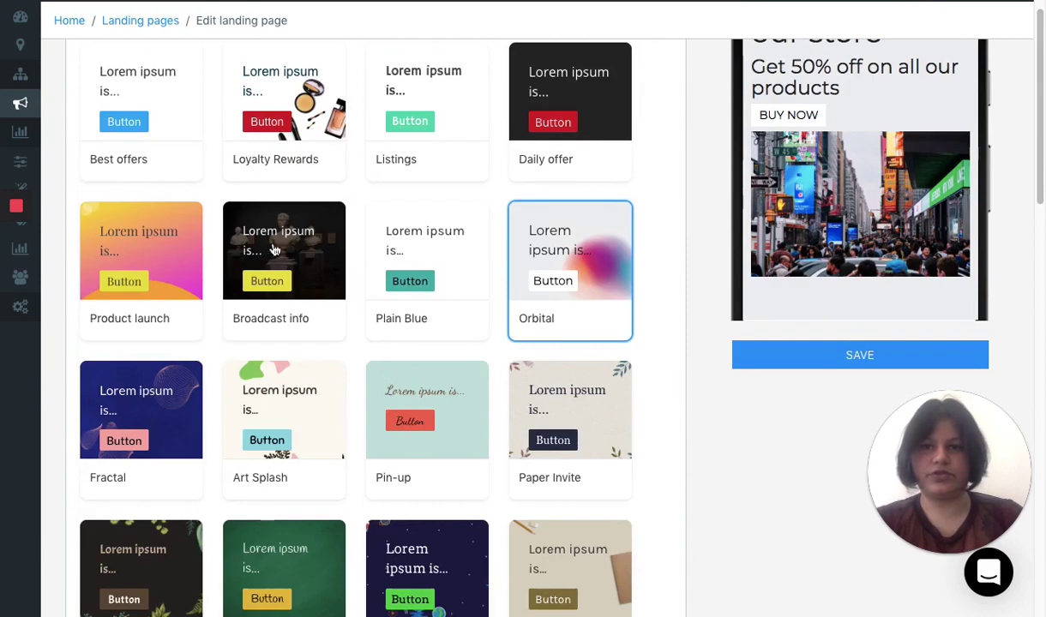
click(165, 252)
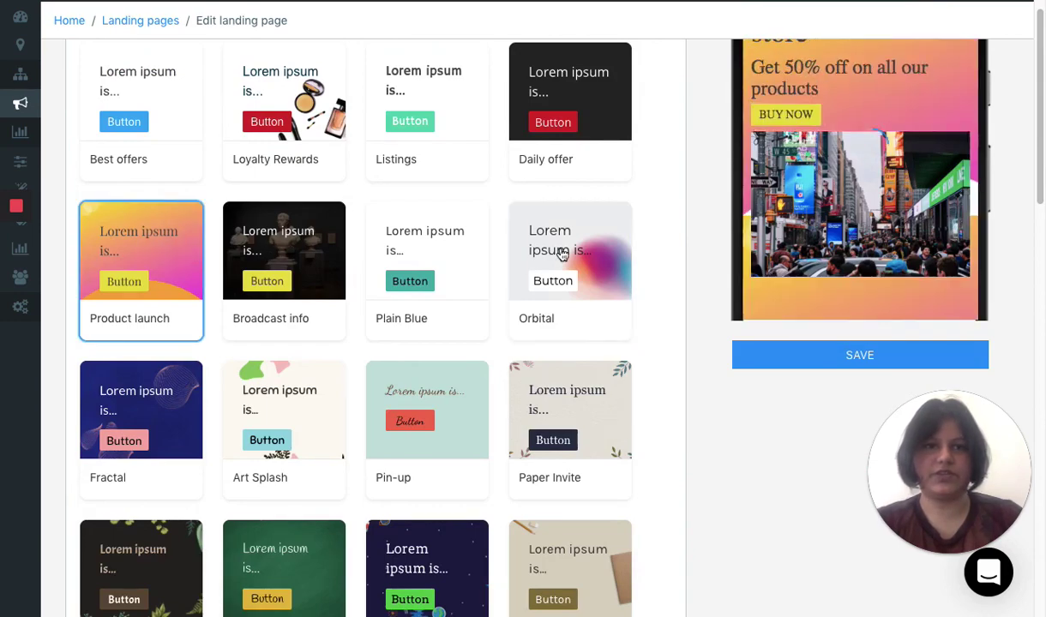
Apply the Art Splash theme and save the page.
scroll(562, 272, up, 3)
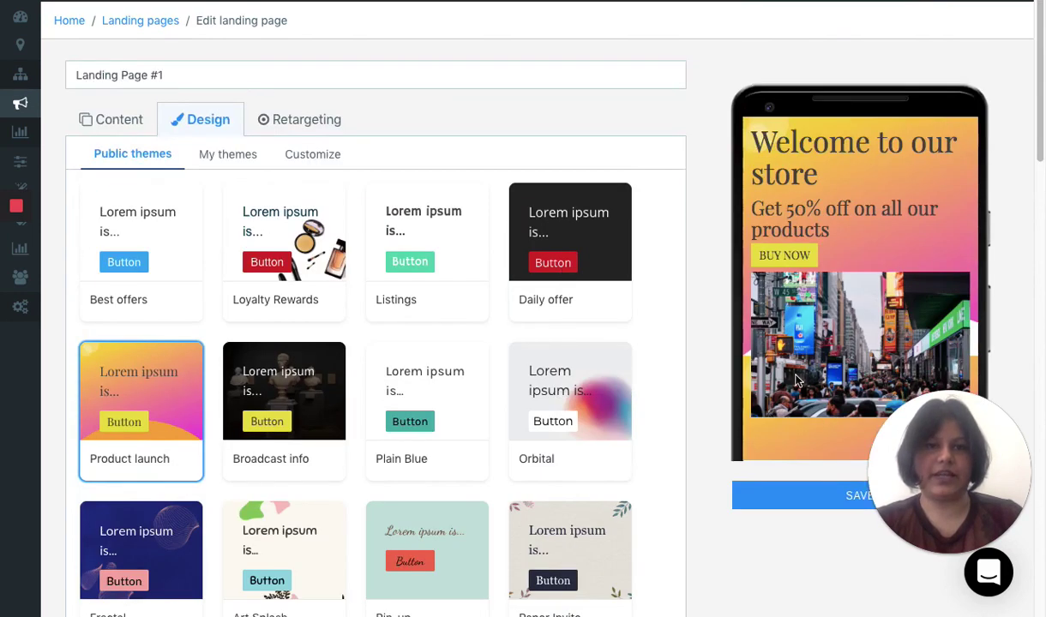
scroll(796, 380, down, 1)
scroll(427, 417, down, 3)
click(287, 401)
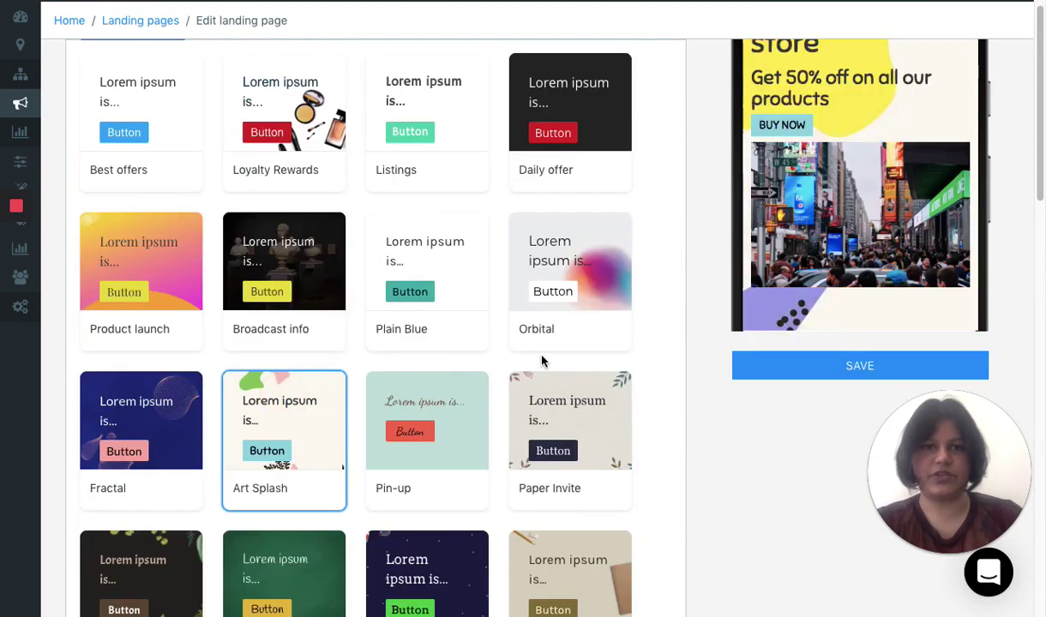
scroll(541, 361, up, 3)
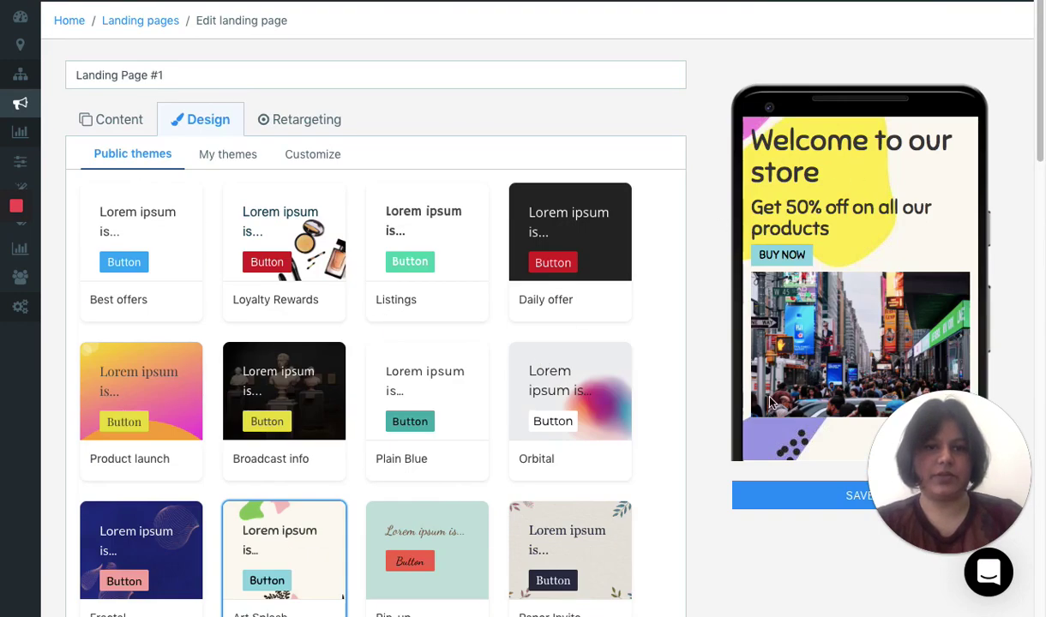
click(795, 498)
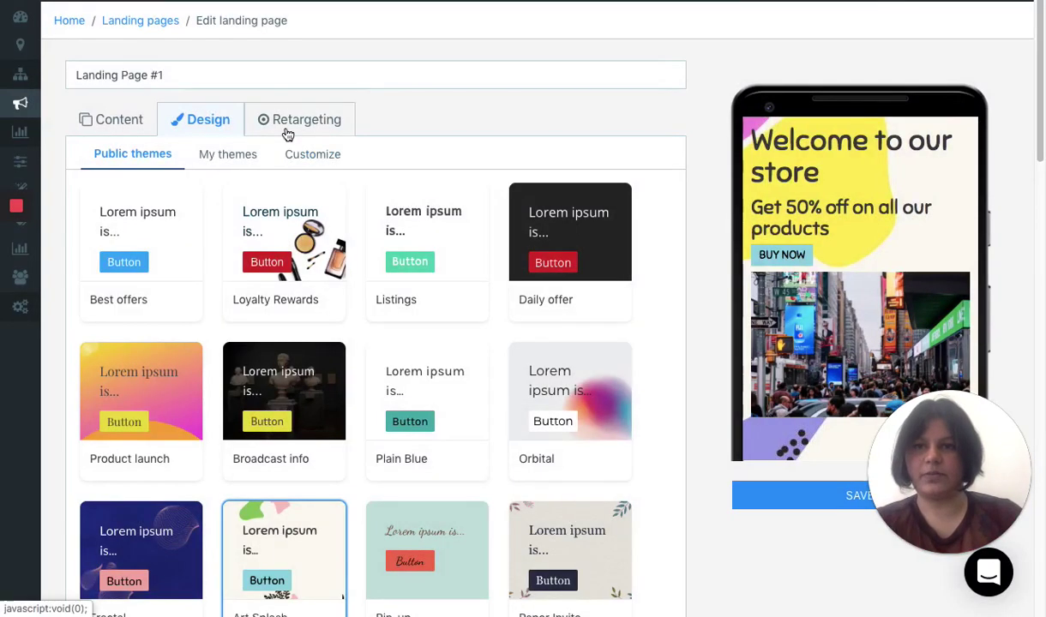
Open the Retargeting settings, leave the Facebook Pixel and AdWords IDs empty, and save.
click(289, 126)
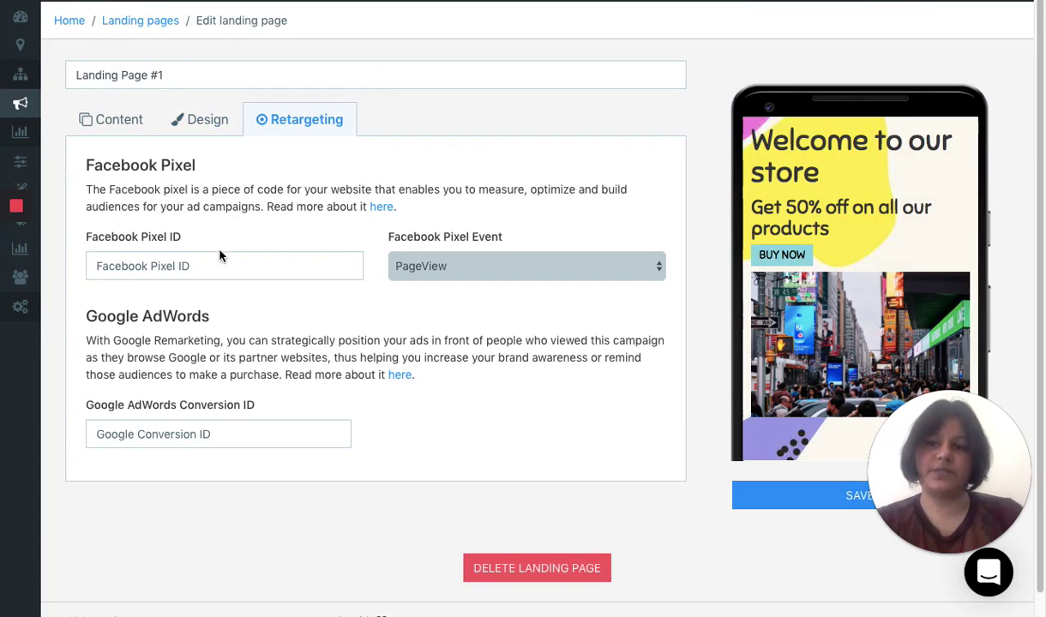
click(159, 263)
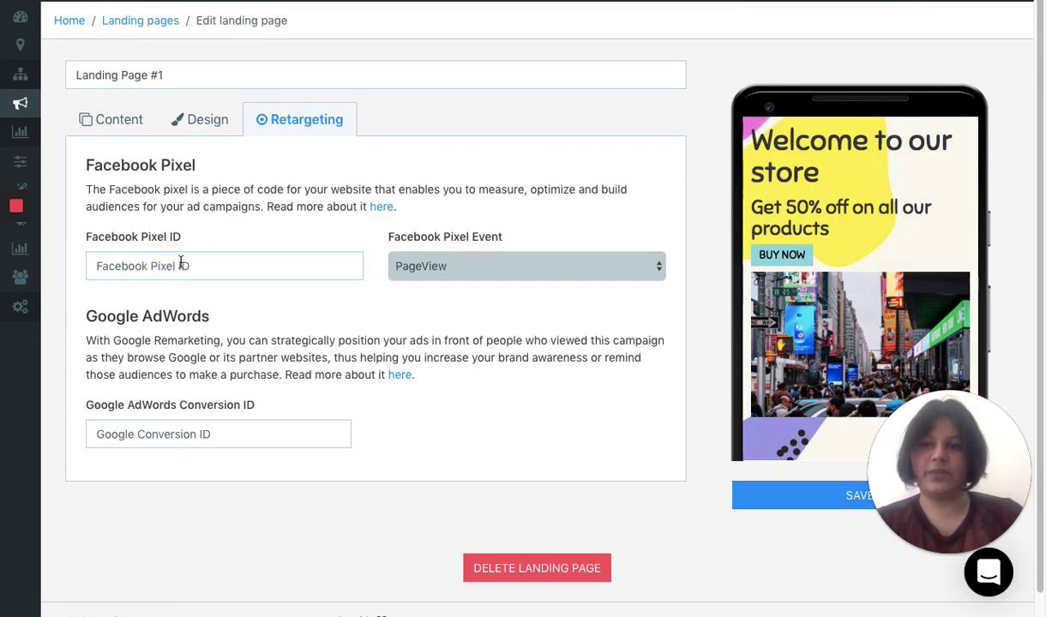
click(216, 432)
scroll(325, 403, down, 1)
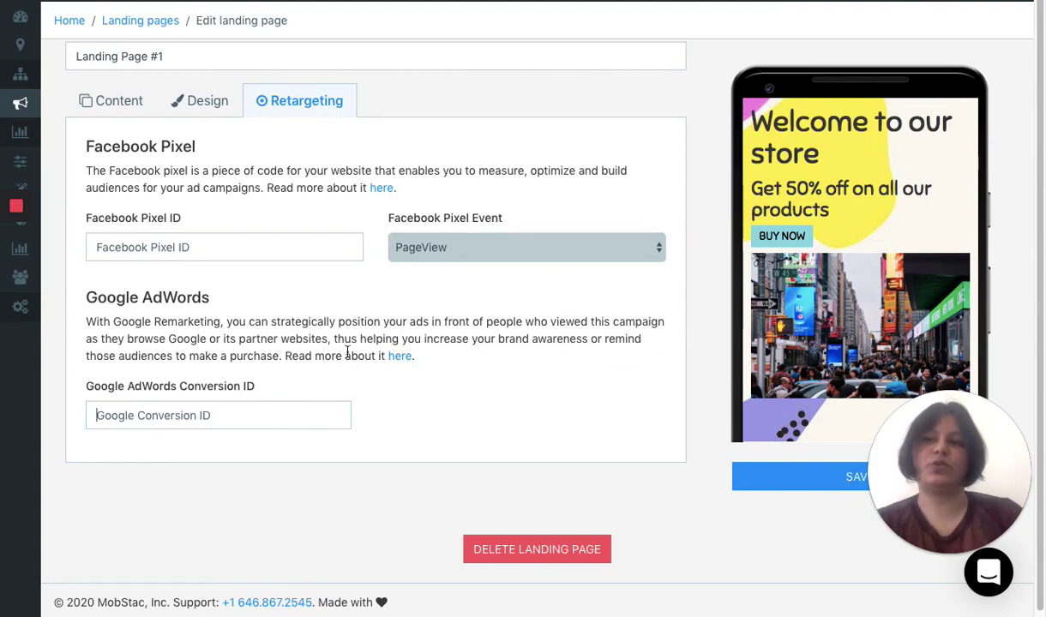
scroll(600, 403, down, 1)
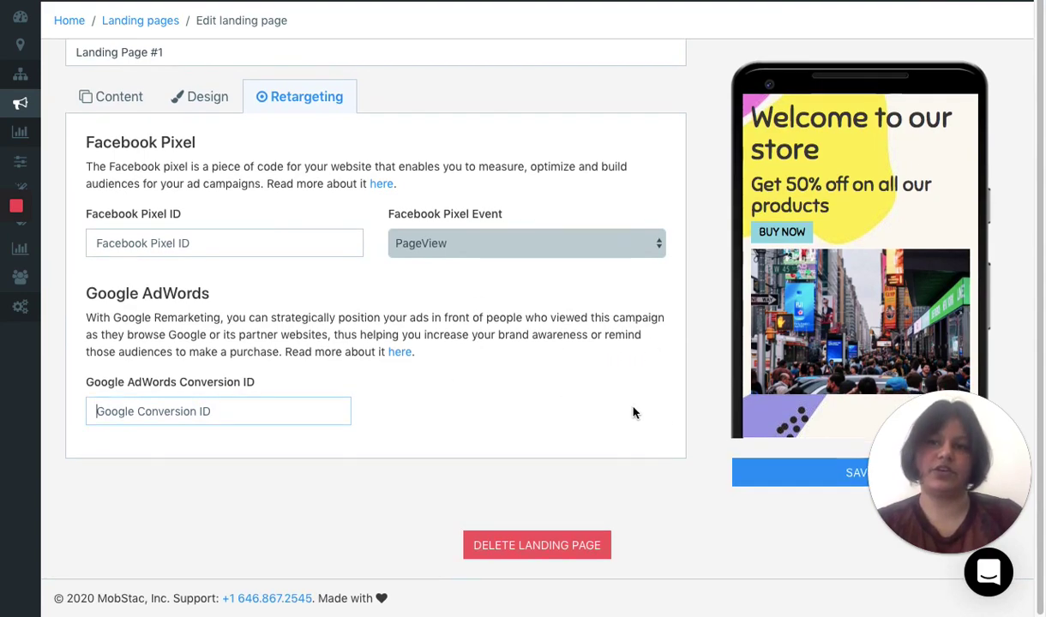
click(763, 474)
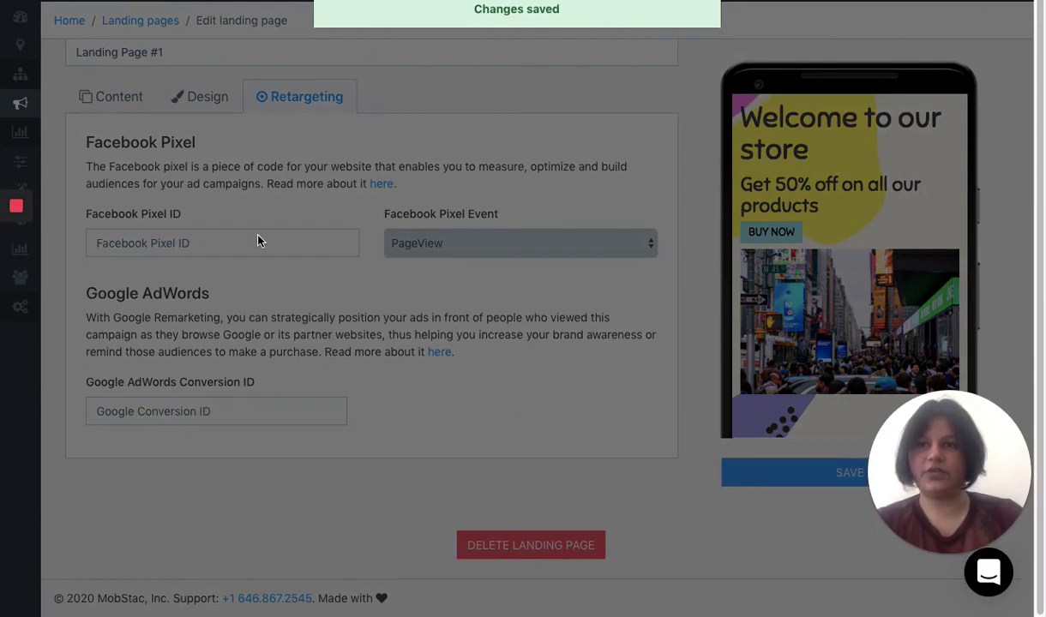
scroll(260, 240, up, 1)
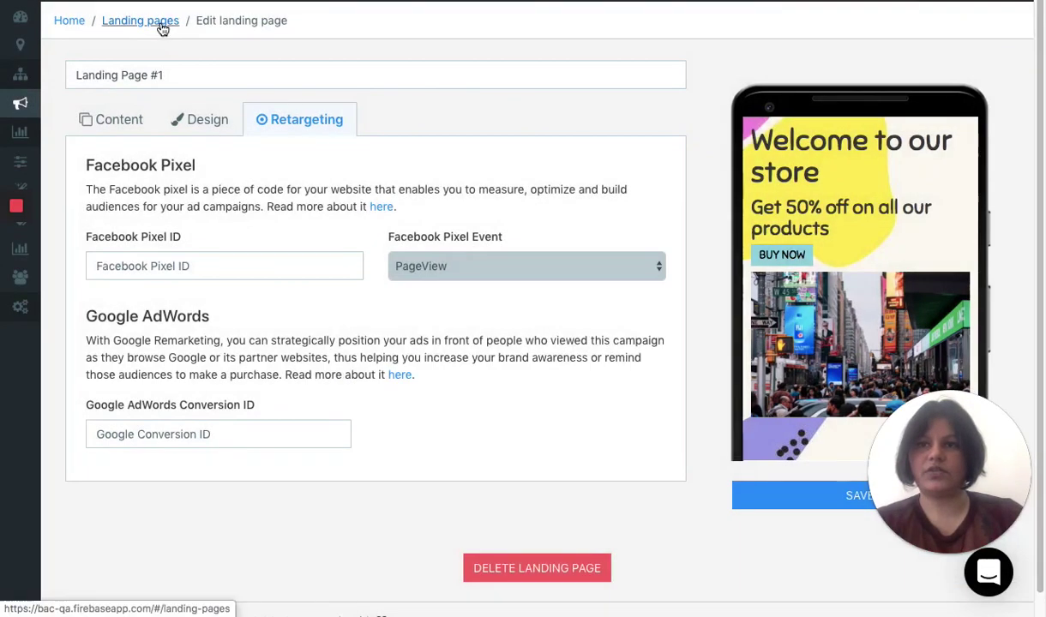
Go back to Landing pages and create a new page from the Listing template.
click(162, 26)
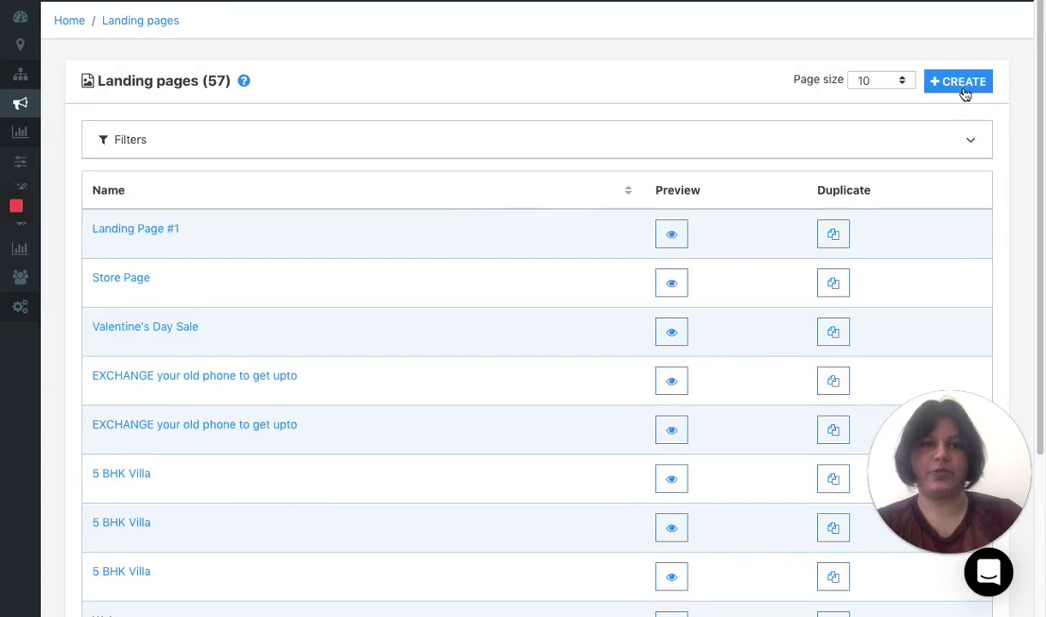
click(962, 86)
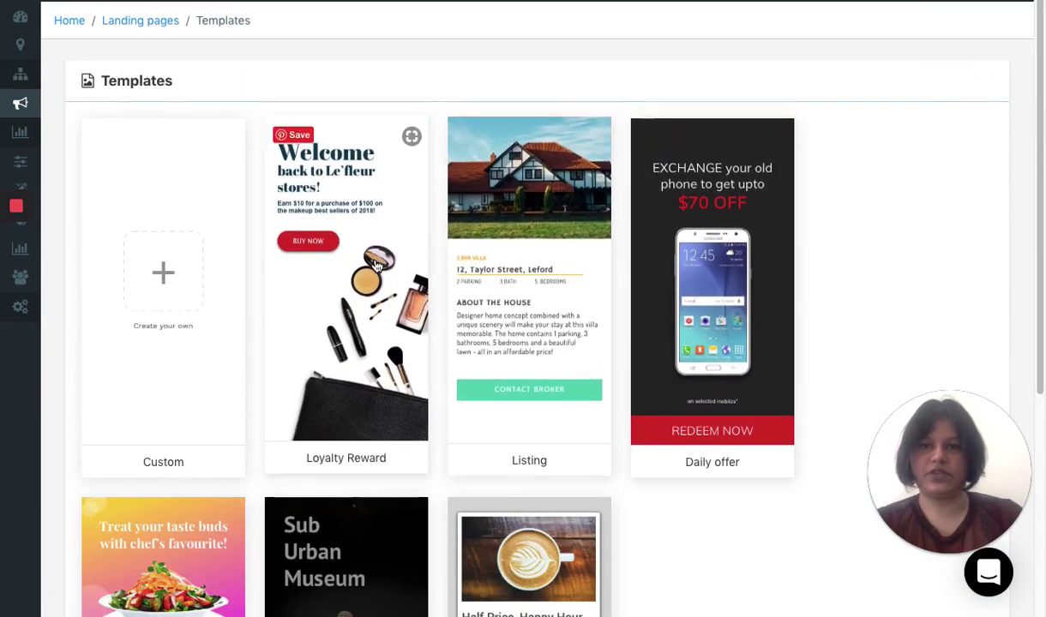
click(525, 214)
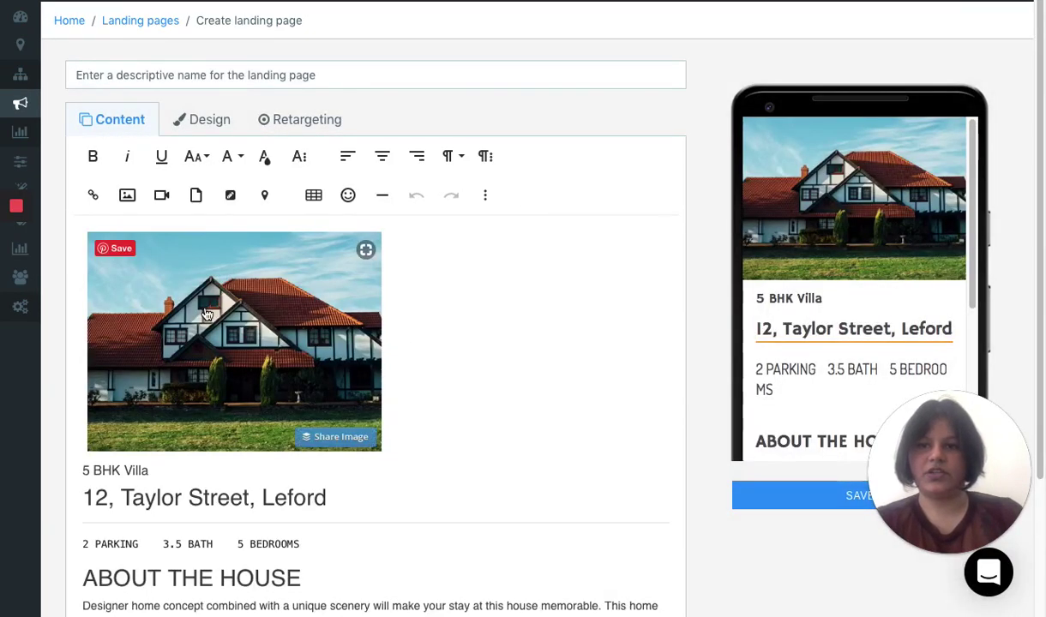
Replace the villa photo with an uploaded OPEN shop sign image.
click(204, 302)
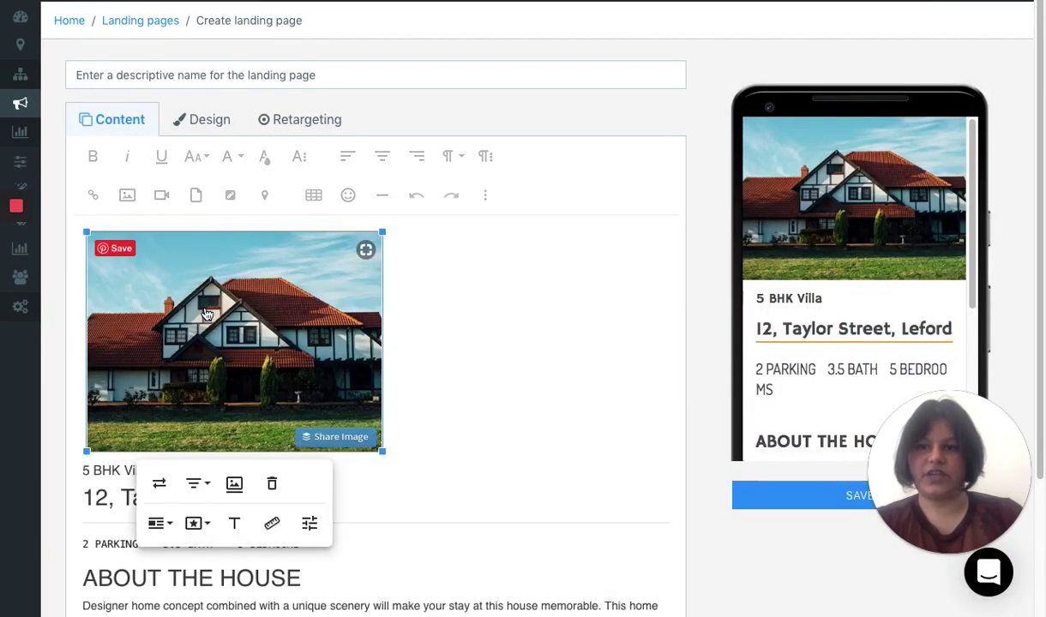
click(159, 485)
click(231, 543)
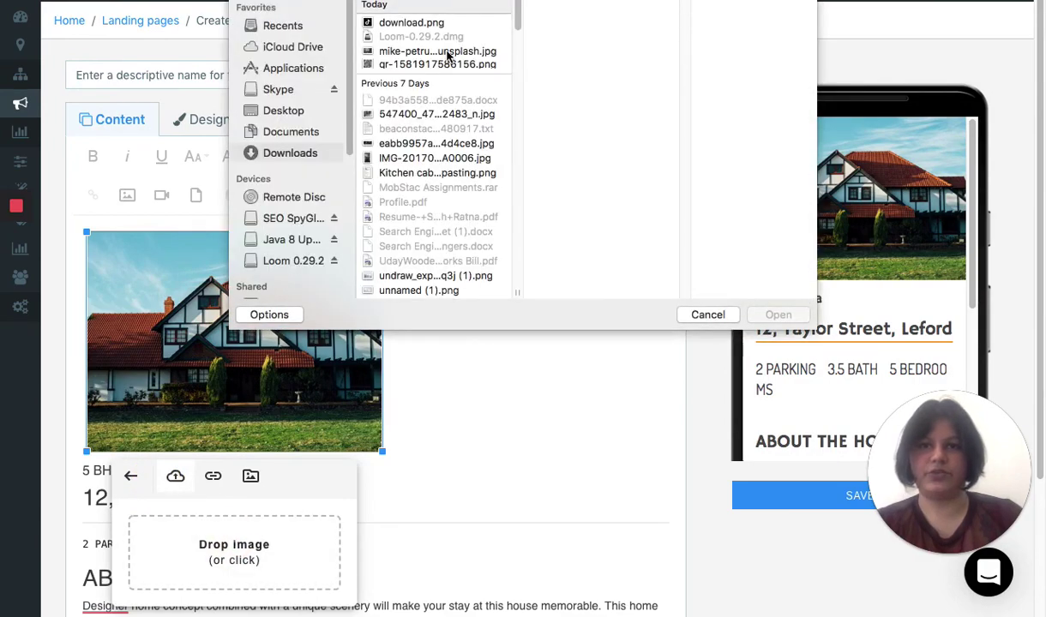
click(448, 52)
click(776, 316)
Scroll down past the new photo to the 5 BHK Villa listing line.
scroll(457, 305, down, 1)
scroll(457, 306, down, 1)
scroll(222, 451, down, 1)
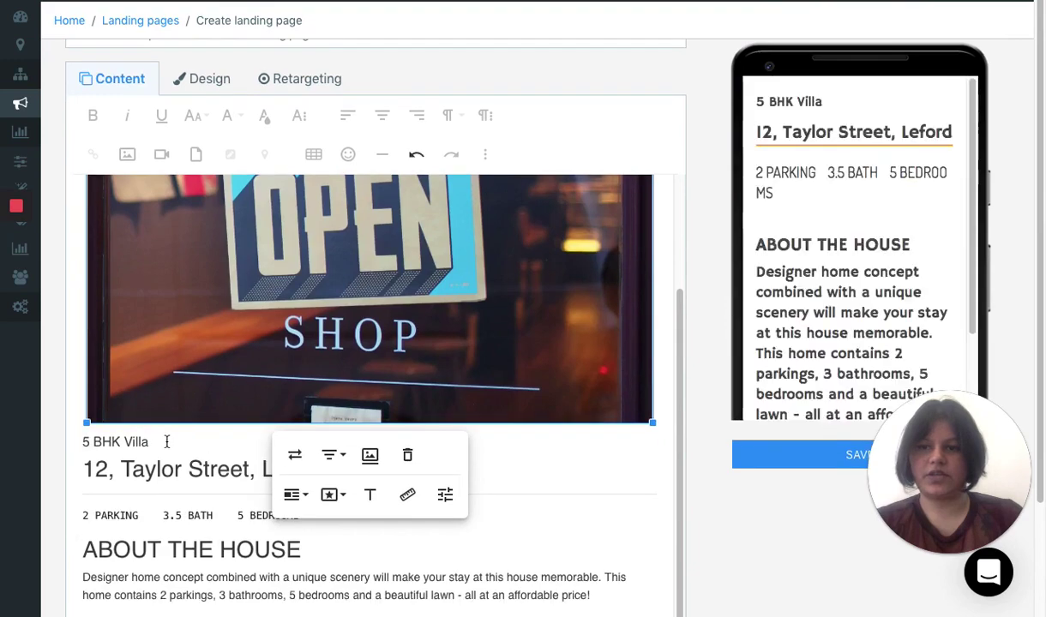
click(168, 440)
scroll(346, 363, down, 1)
click(82, 419)
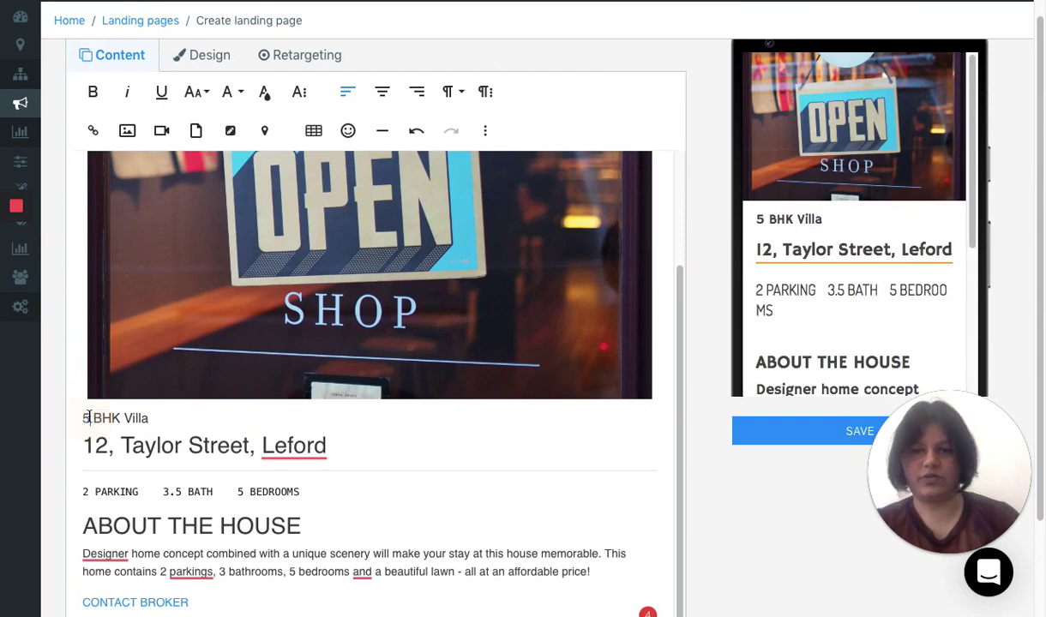
Replace the 5 BHK Villa line with 'Visit the store'.
key(Delete)
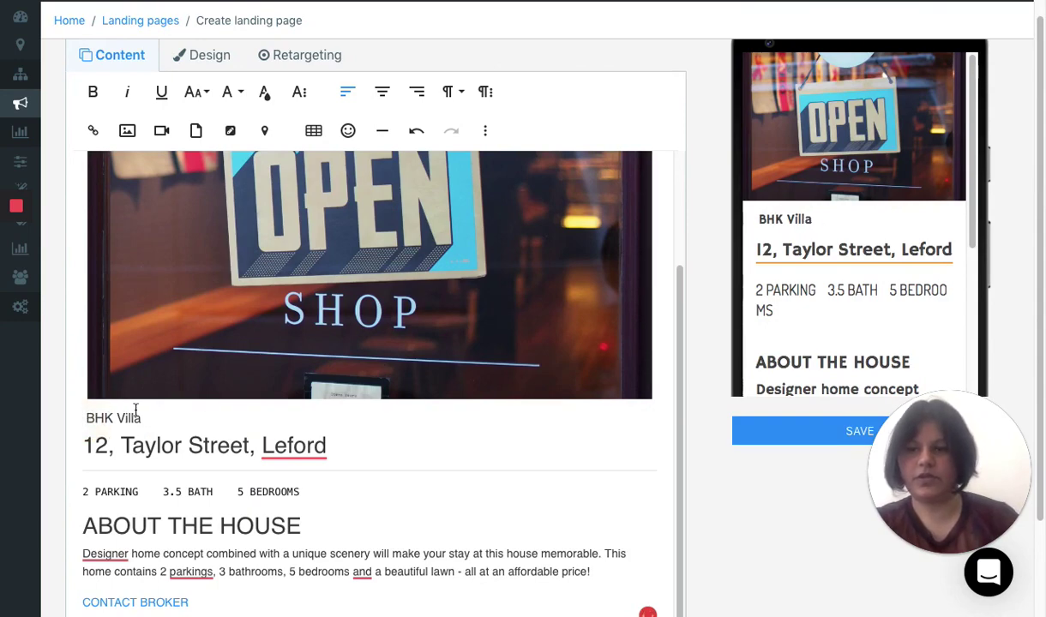
click(147, 414)
triple_click(155, 416)
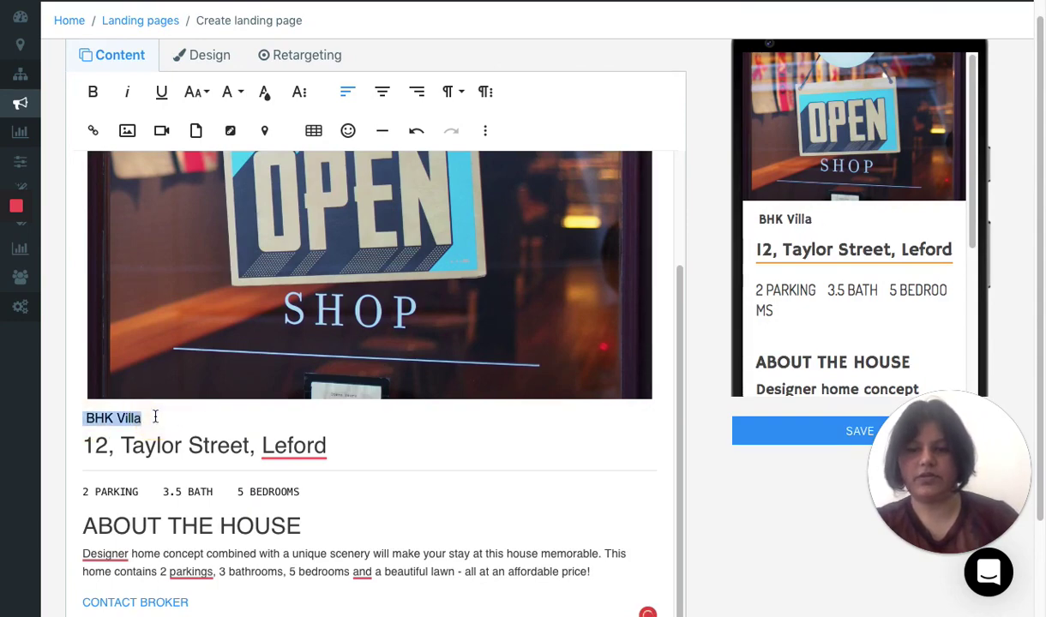
text(B)
key(BackSpace)
text(Visit the store)
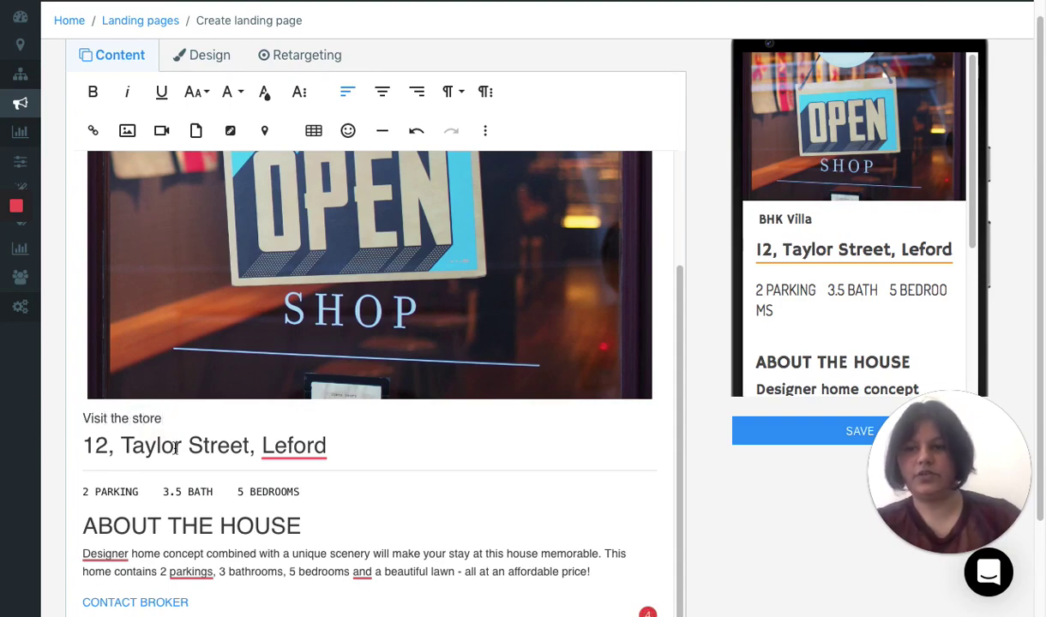
Delete the parking, bath and bedrooms line.
scroll(175, 446, down, 1)
scroll(176, 448, down, 1)
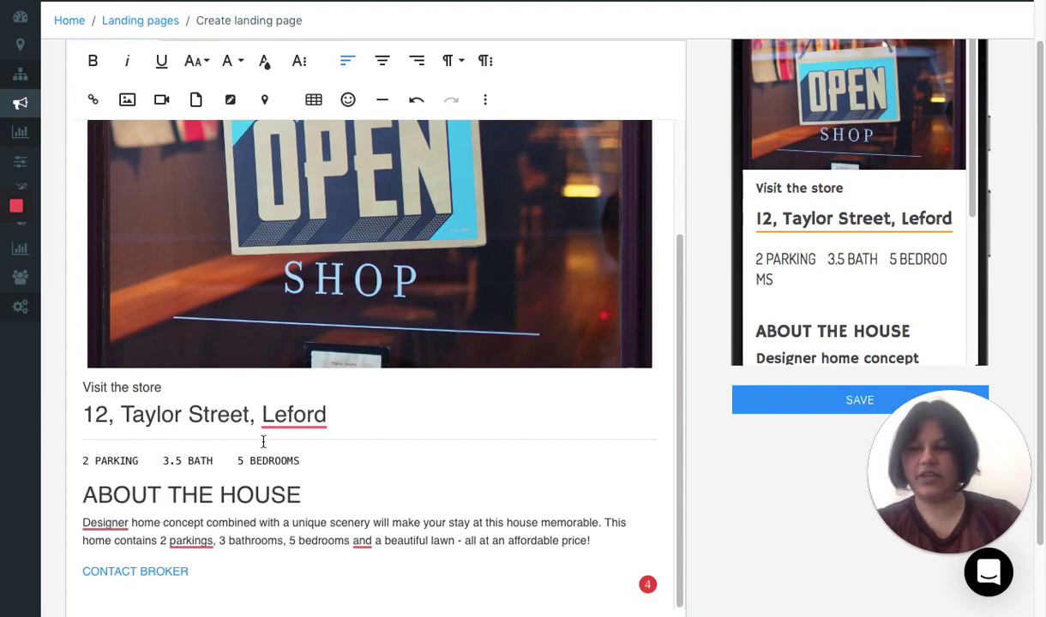
scroll(261, 442, down, 1)
drag(84, 440, 297, 451)
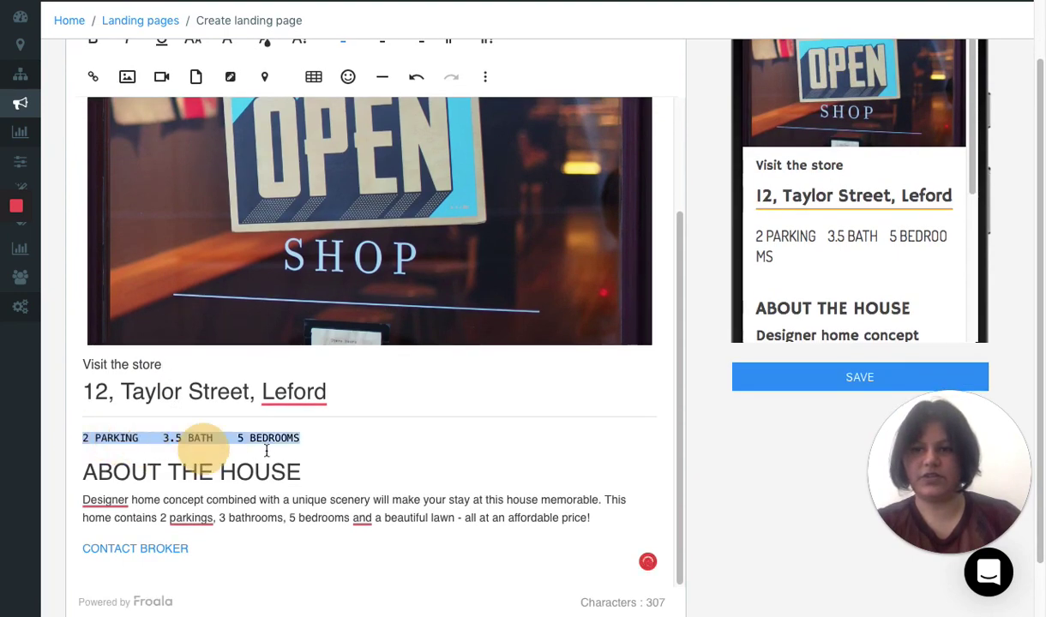
key(BackSpace)
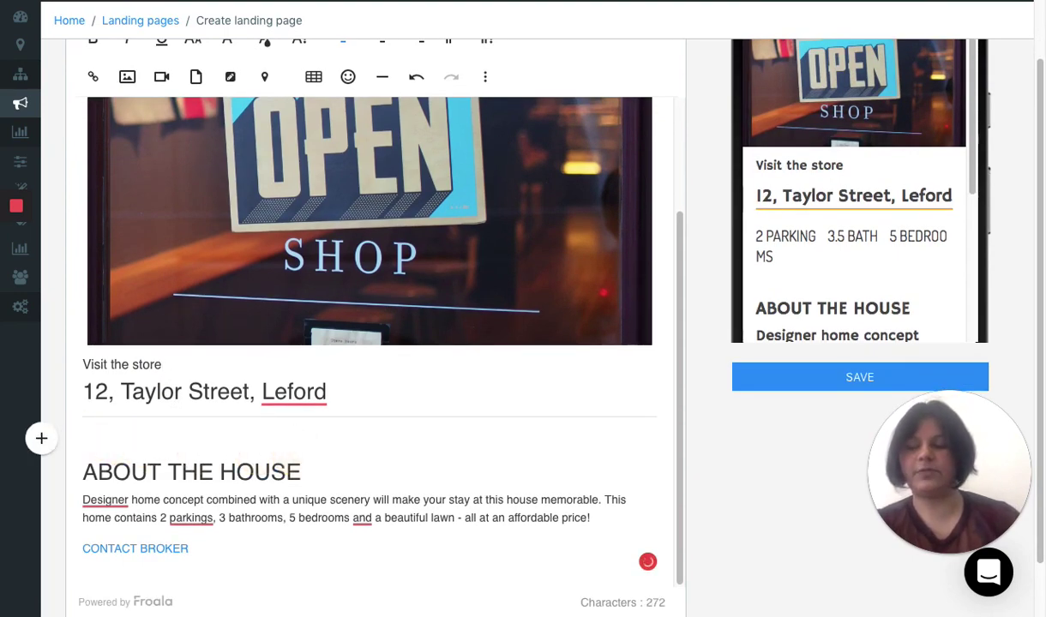
Change the section heading's HOUSE to COMPANY, making it ABOUT THE COMPANY.
scroll(215, 468, down, 1)
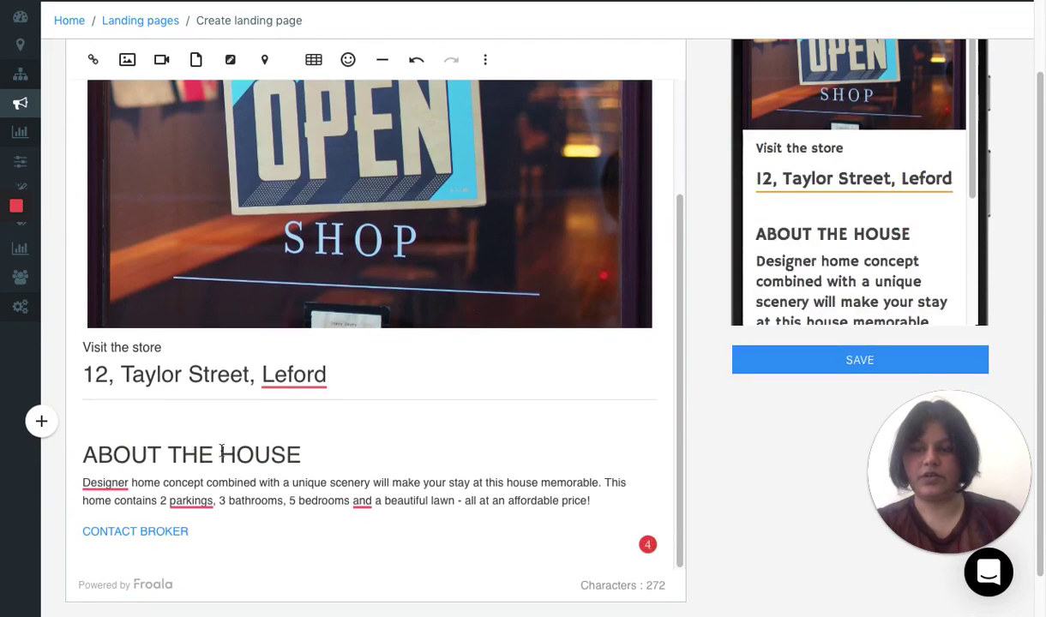
drag(221, 451, 322, 445)
text(Comp)
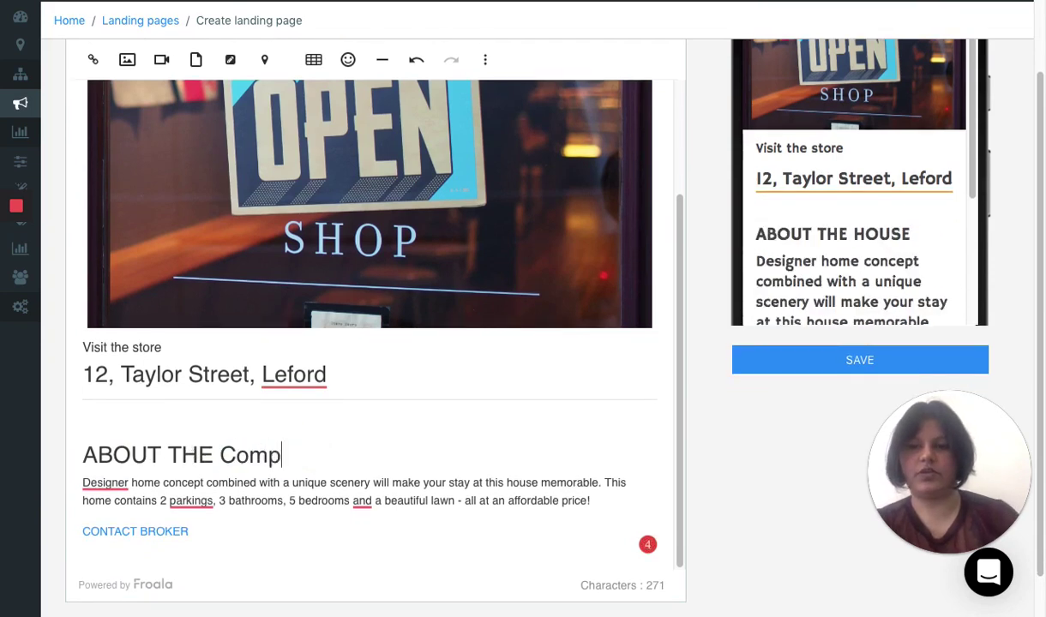
key(BackSpace)
key(BackSpace)
key(BackSpace)
text(OMPANY)
Replace the house description paragraph with Lorem ipsum text.
scroll(267, 406, down, 1)
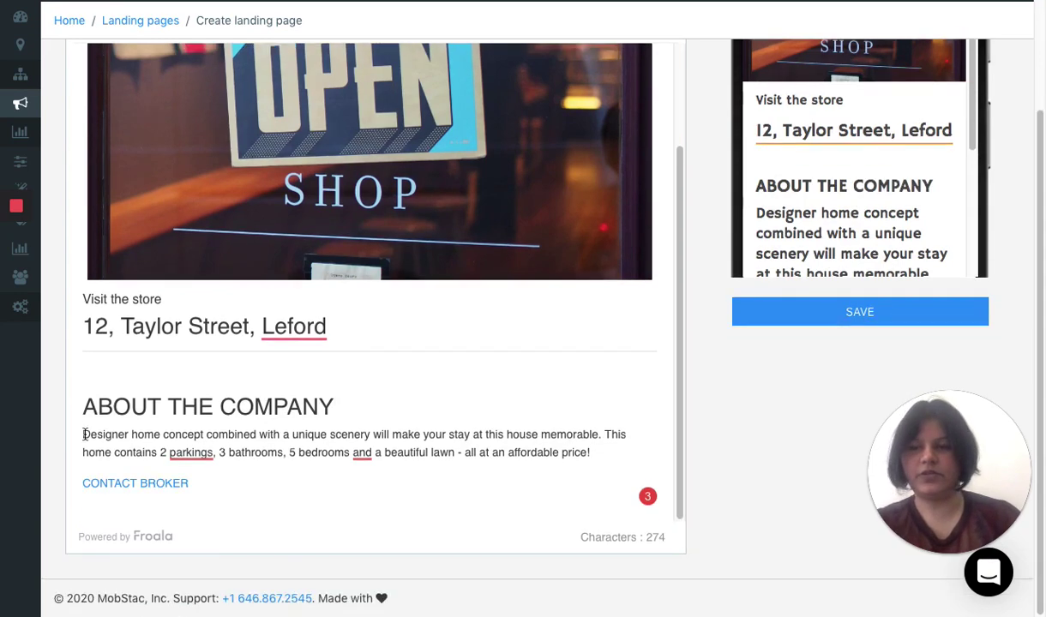
drag(83, 434, 581, 464)
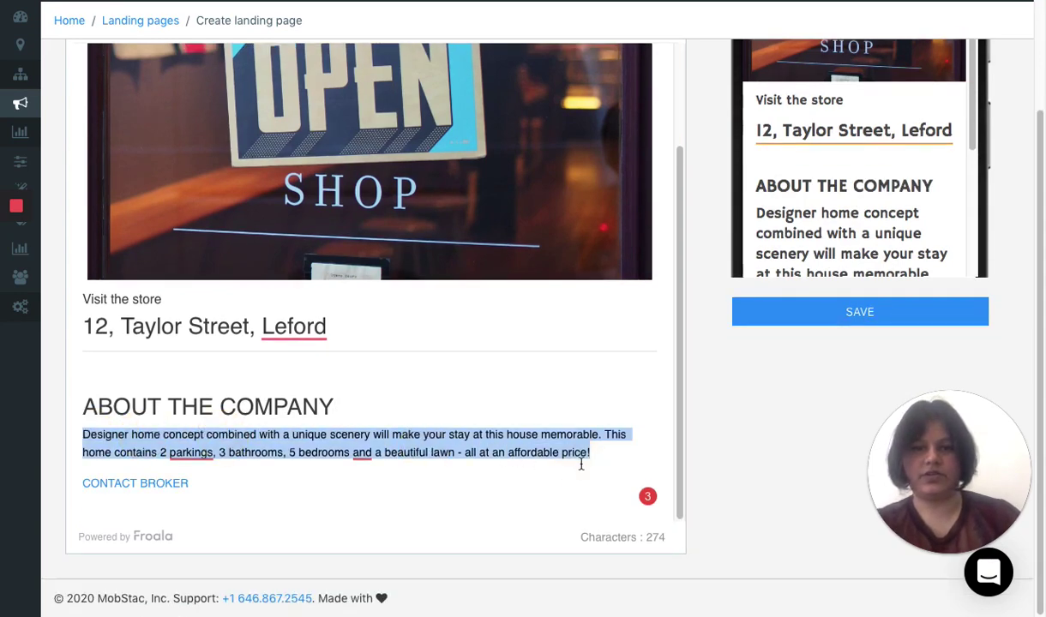
key(BackSpace)
text(Lore)
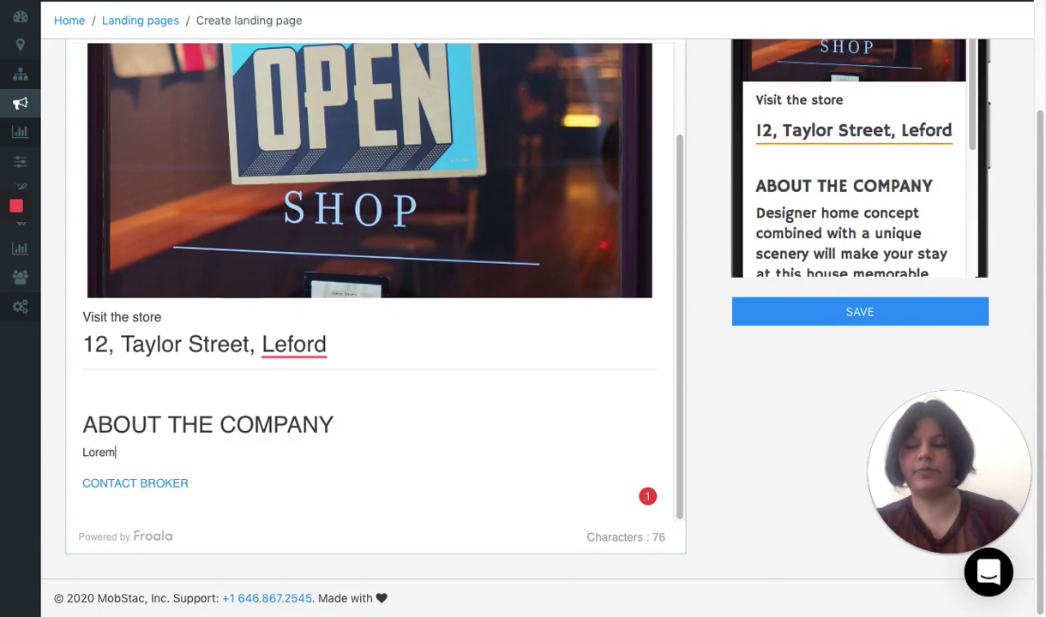
text( m)
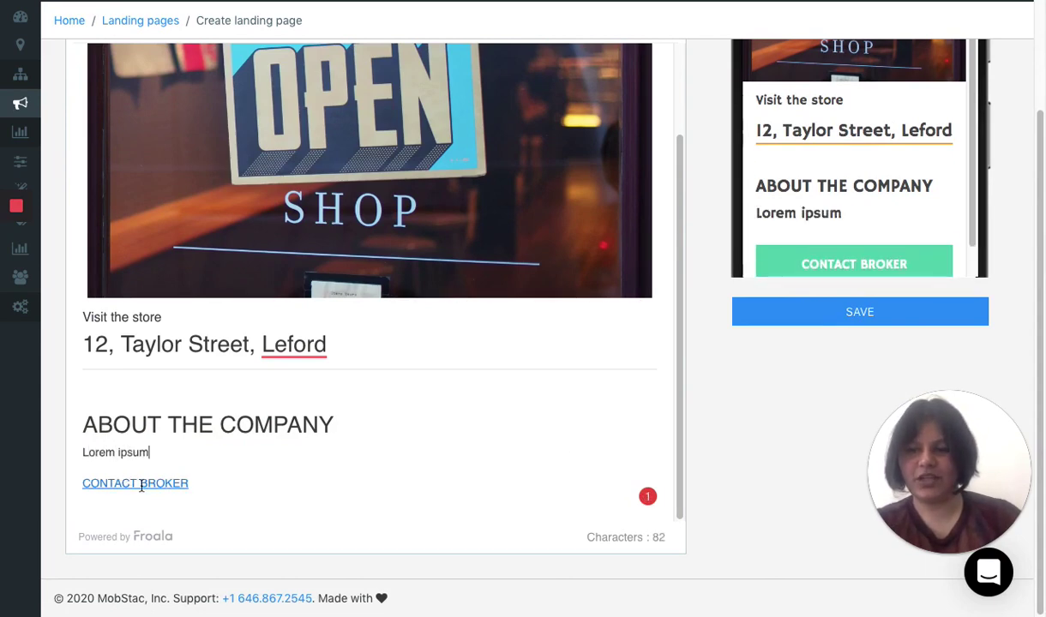
Change the CONTACT BROKER button text to CONTACT US and select it.
click(140, 482)
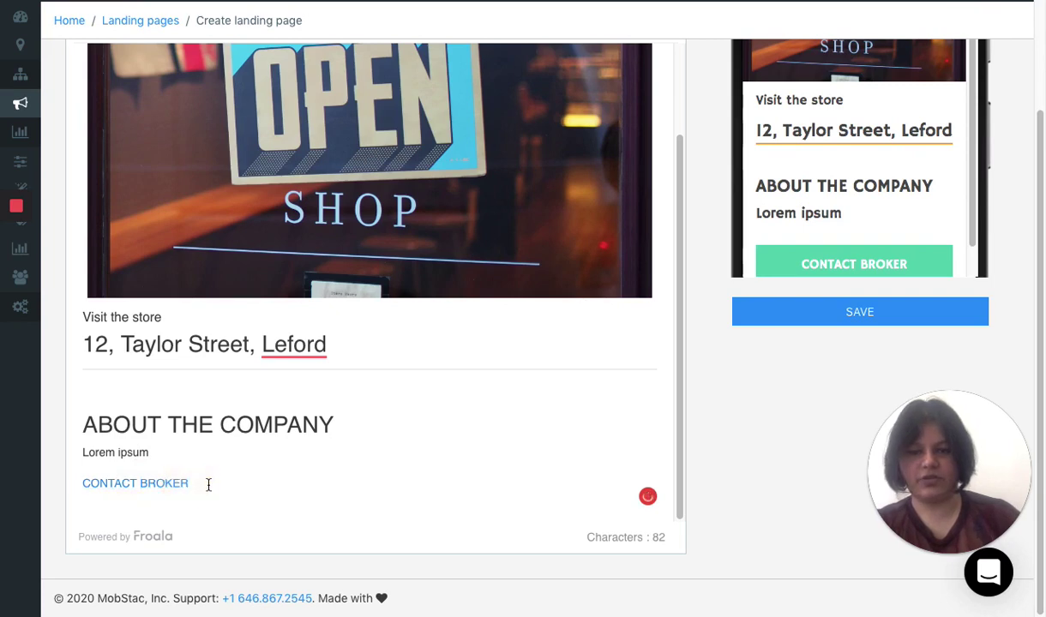
key(BackSpace)
key(BackSpace)
key(BackSpace)
text(U)
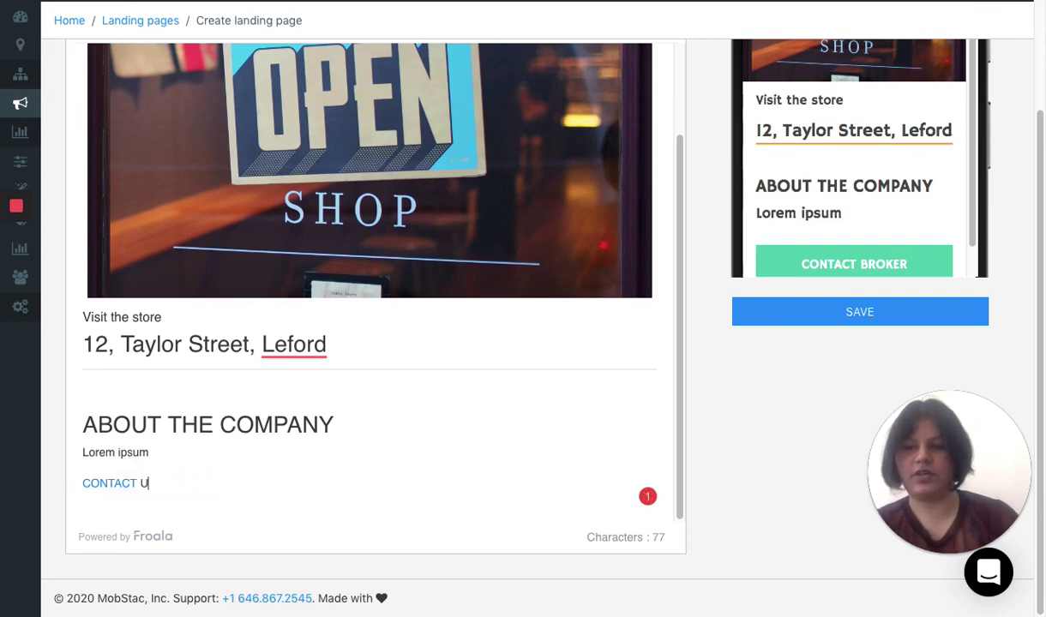
text(T)
key(BackSpace)
scroll(124, 451, up, 3)
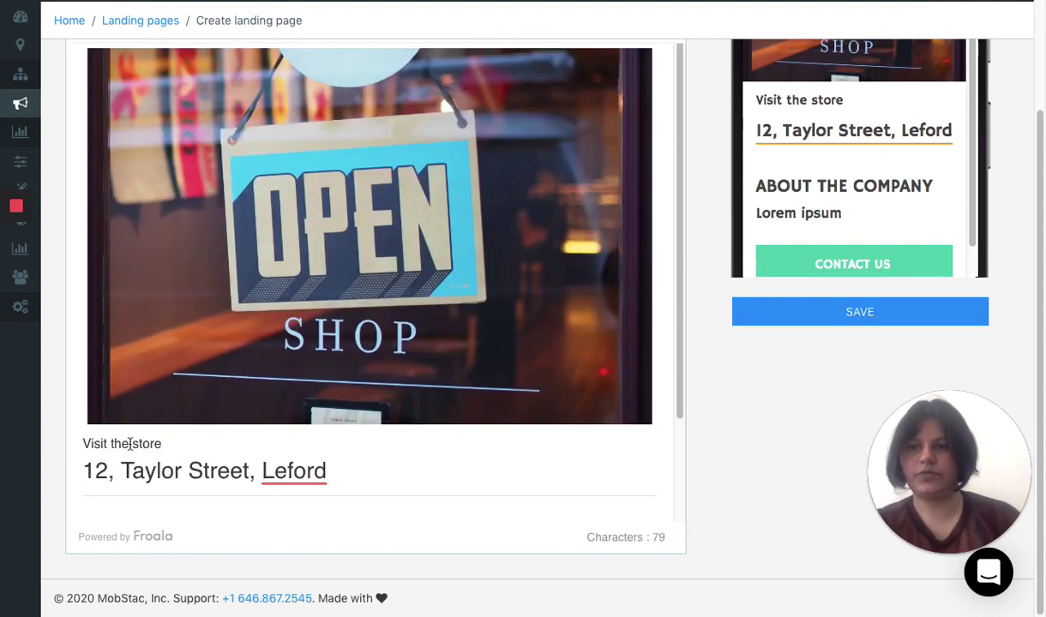
scroll(129, 443, down, 3)
drag(167, 484, 81, 477)
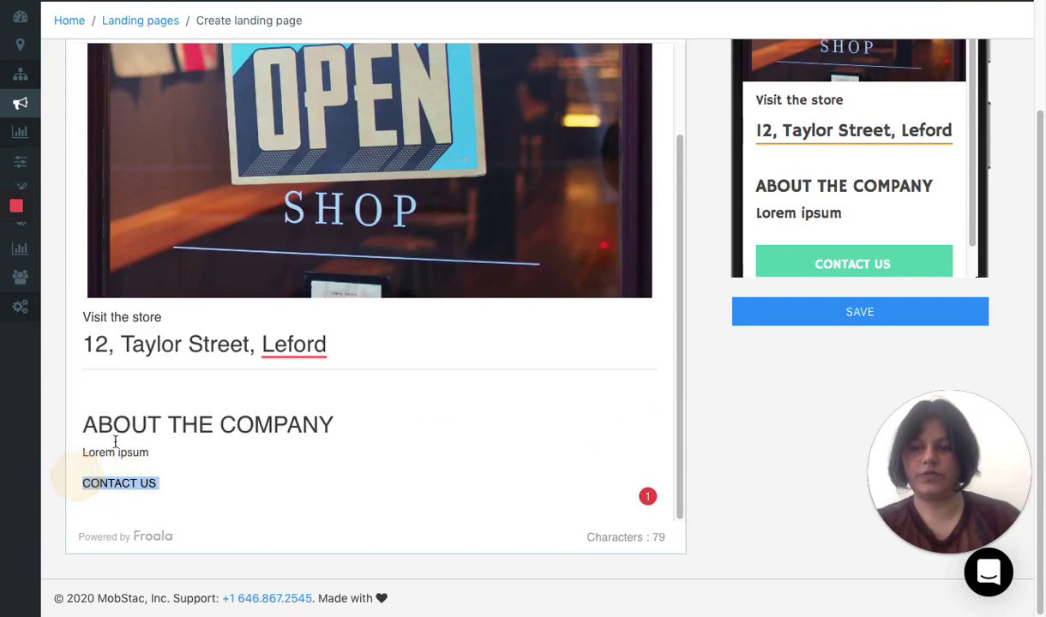
scroll(206, 377, up, 3)
scroll(171, 258, up, 3)
Link the CONTACT US button to google.com.
click(93, 196)
click(149, 297)
text(google.com)
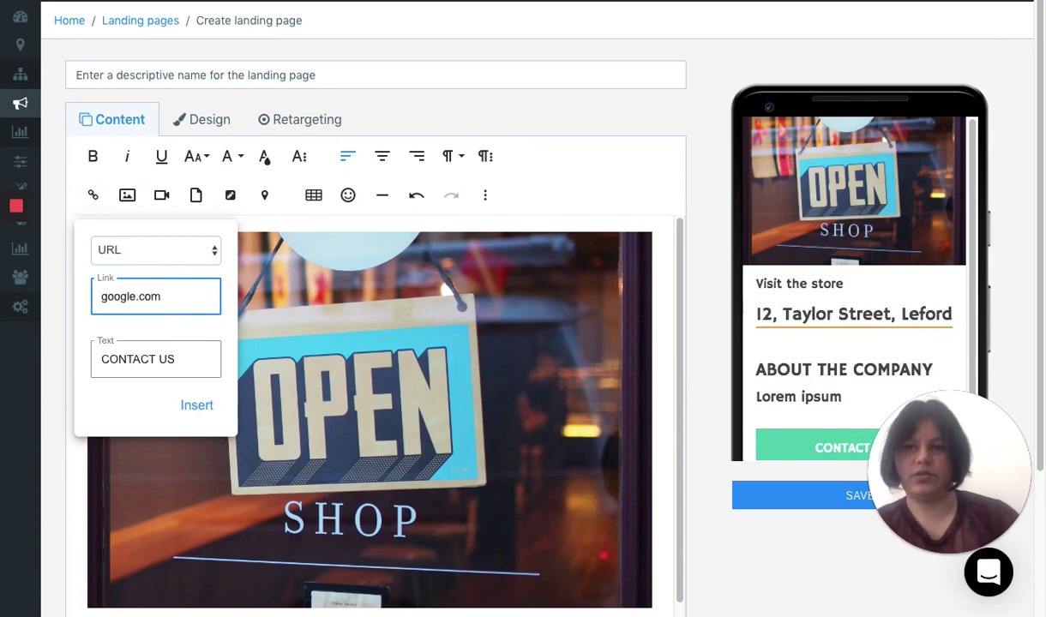
click(194, 409)
Save the 'Visit the store' landing page.
scroll(190, 402, down, 3)
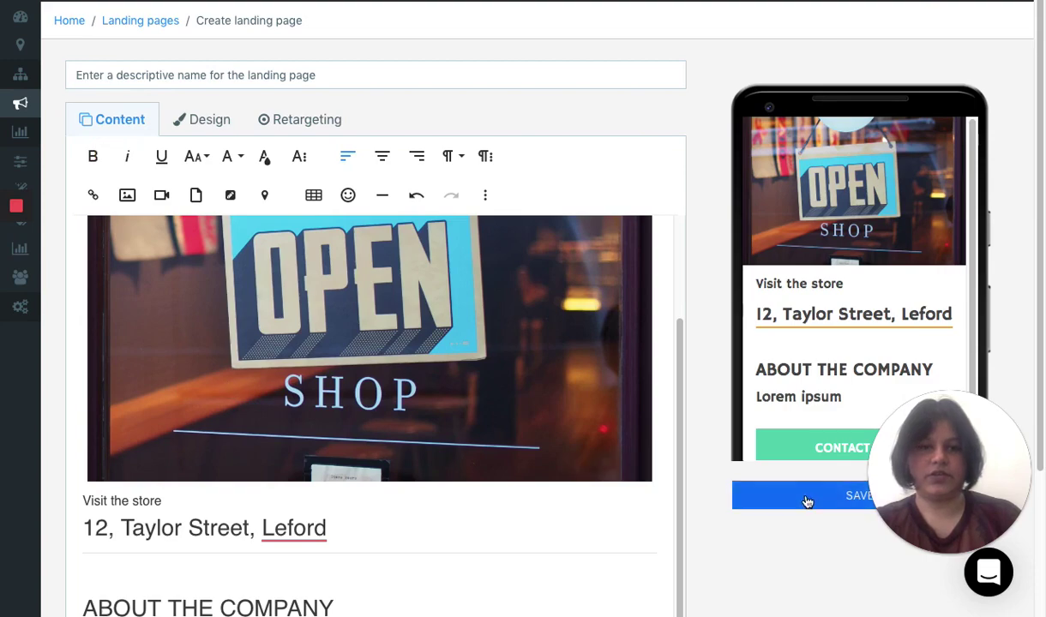
click(806, 499)
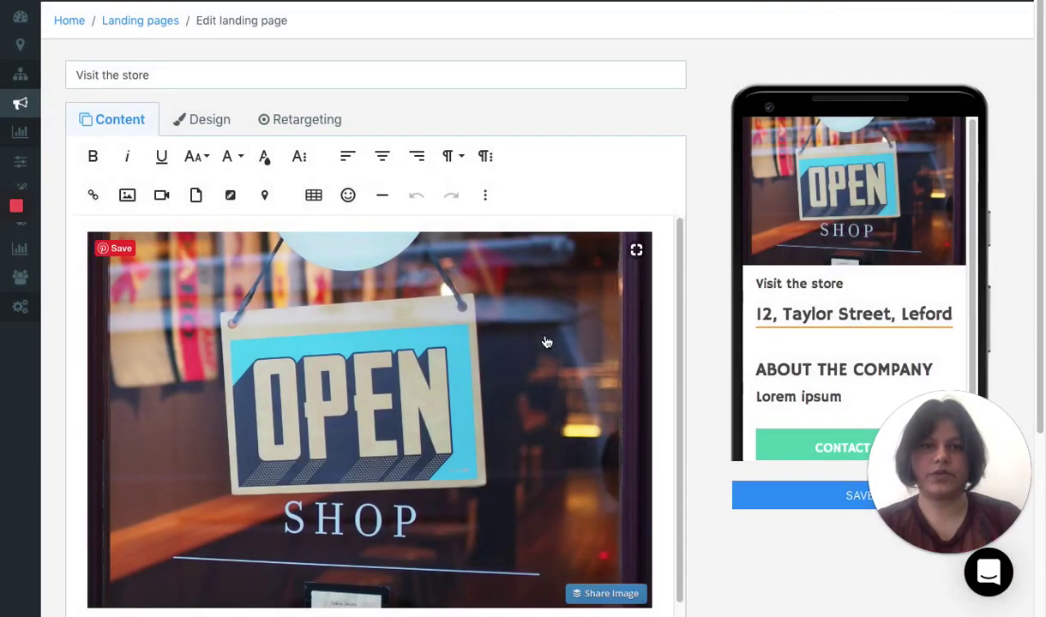
scroll(875, 264, down, 1)
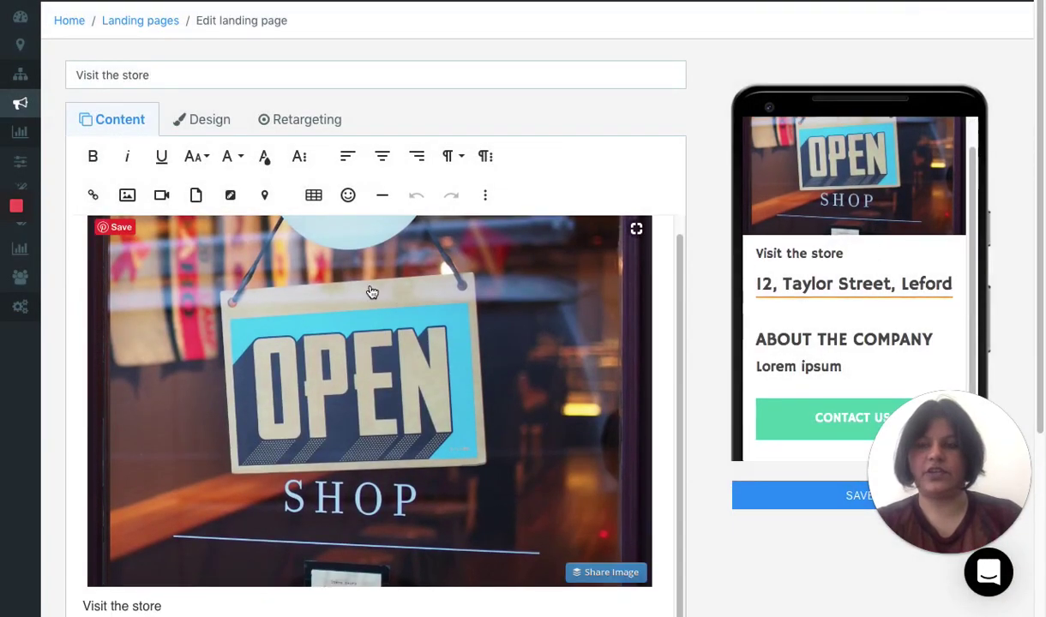
Apply the dark Spaceboy public theme to the page, then view My themes.
click(197, 121)
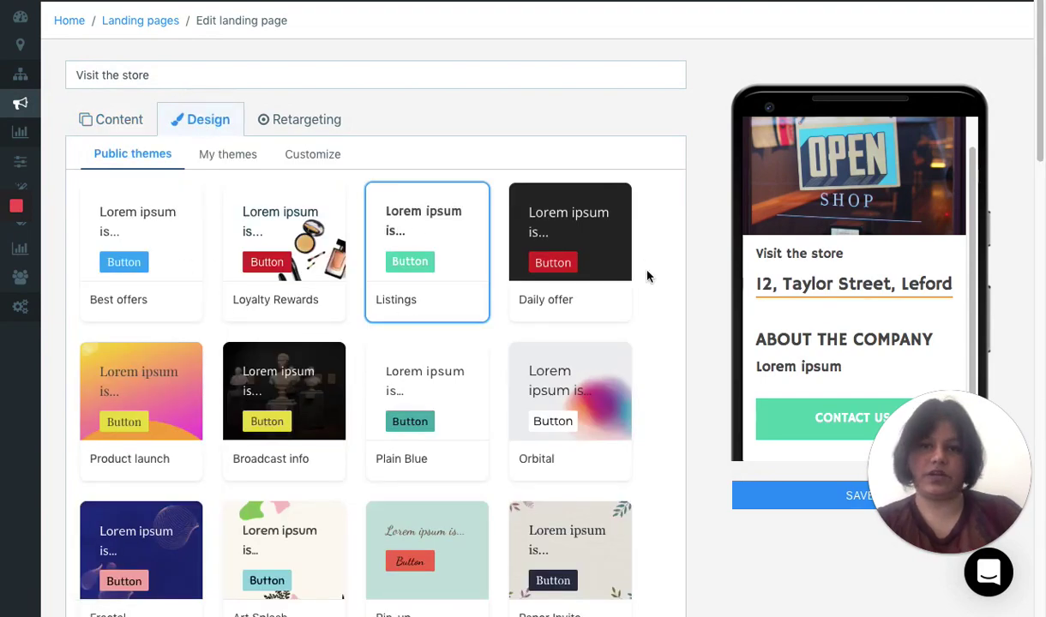
scroll(480, 394, down, 1)
scroll(491, 434, down, 2)
scroll(204, 430, down, 3)
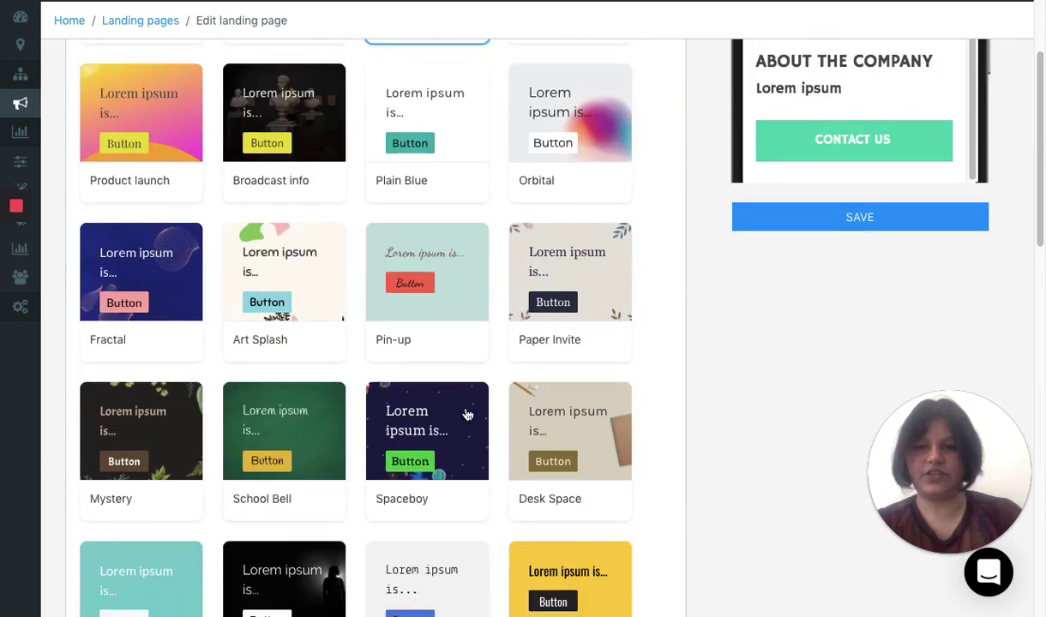
click(458, 391)
scroll(600, 272, up, 5)
scroll(600, 272, up, 1)
scroll(798, 277, down, 1)
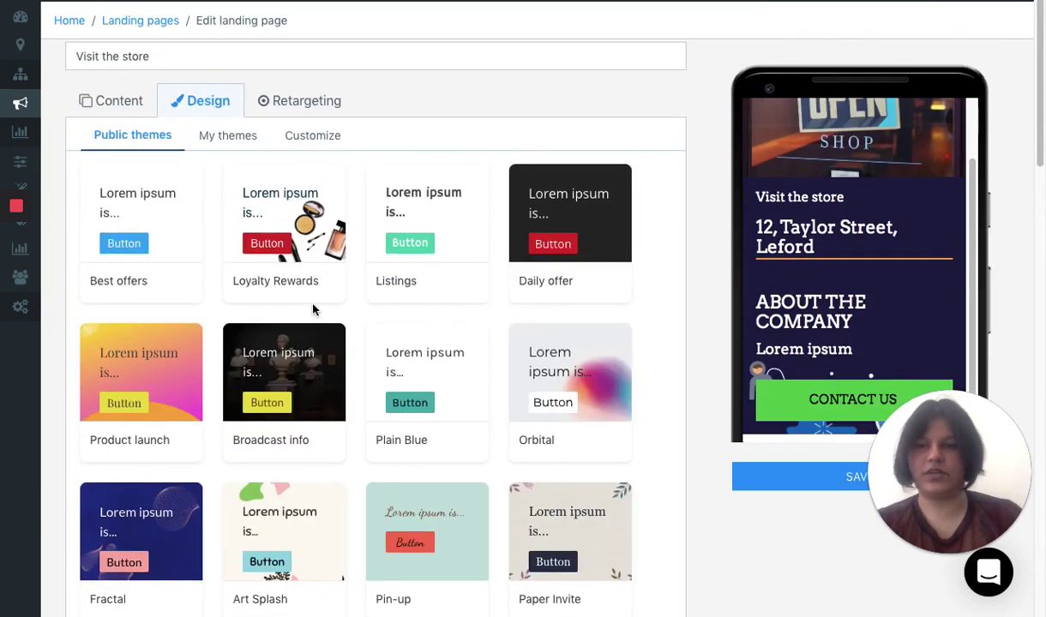
scroll(312, 310, up, 1)
click(231, 154)
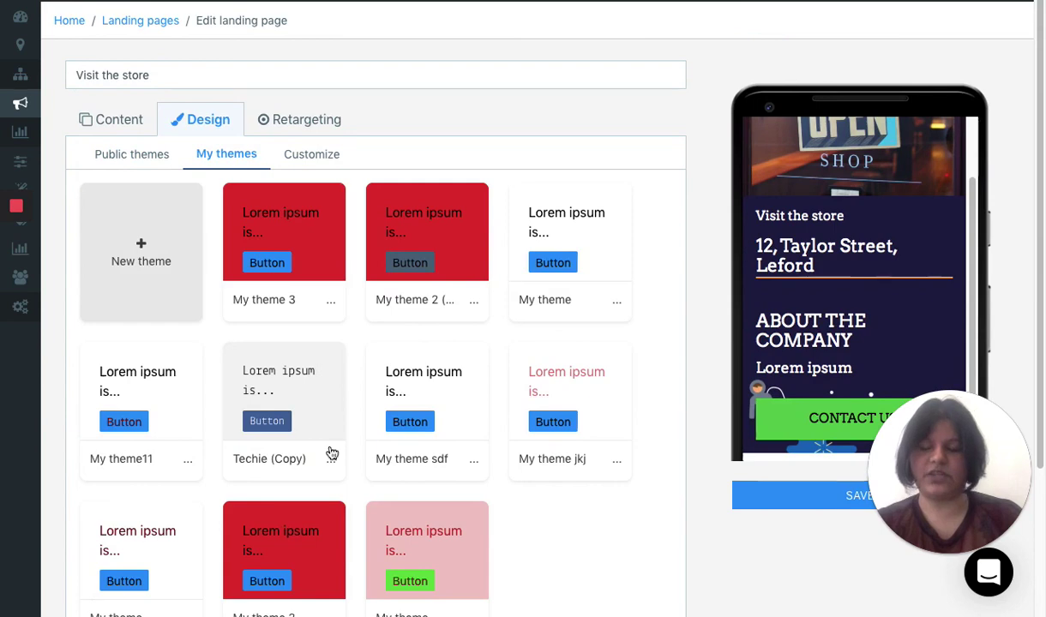
Browse the Customize theme settings, then show the Retargeting Facebook Pixel and AdWords fields.
click(310, 159)
scroll(332, 259, down, 2)
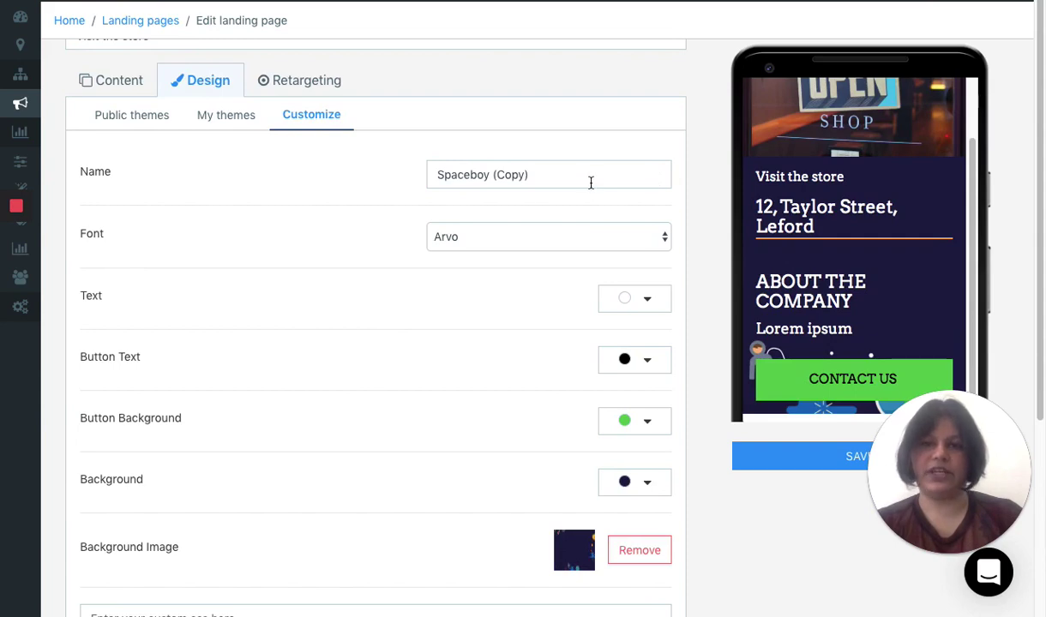
scroll(591, 182, down, 1)
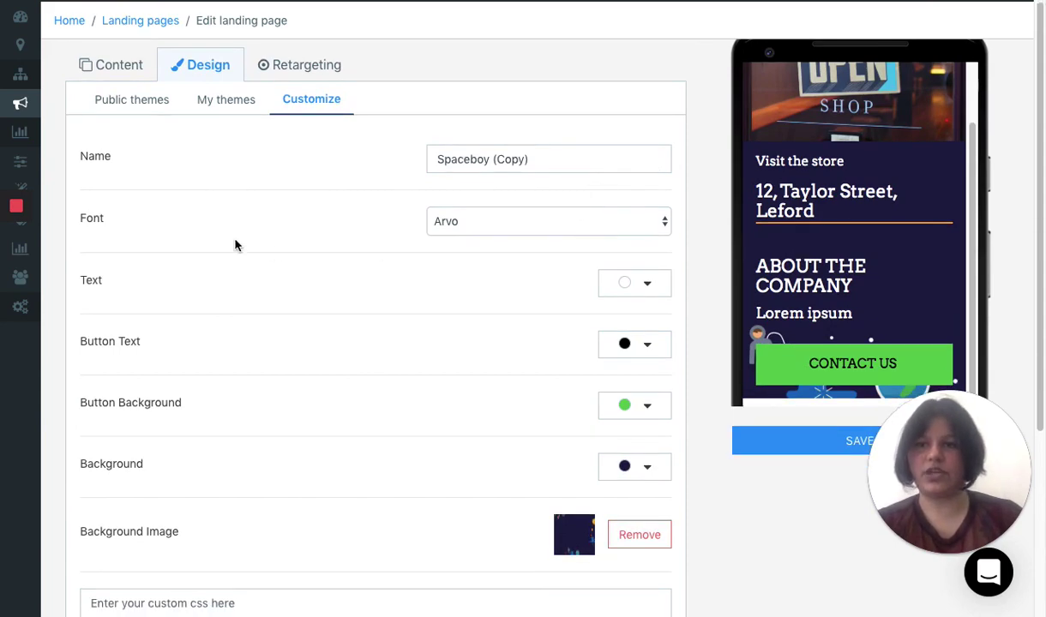
scroll(600, 265, down, 3)
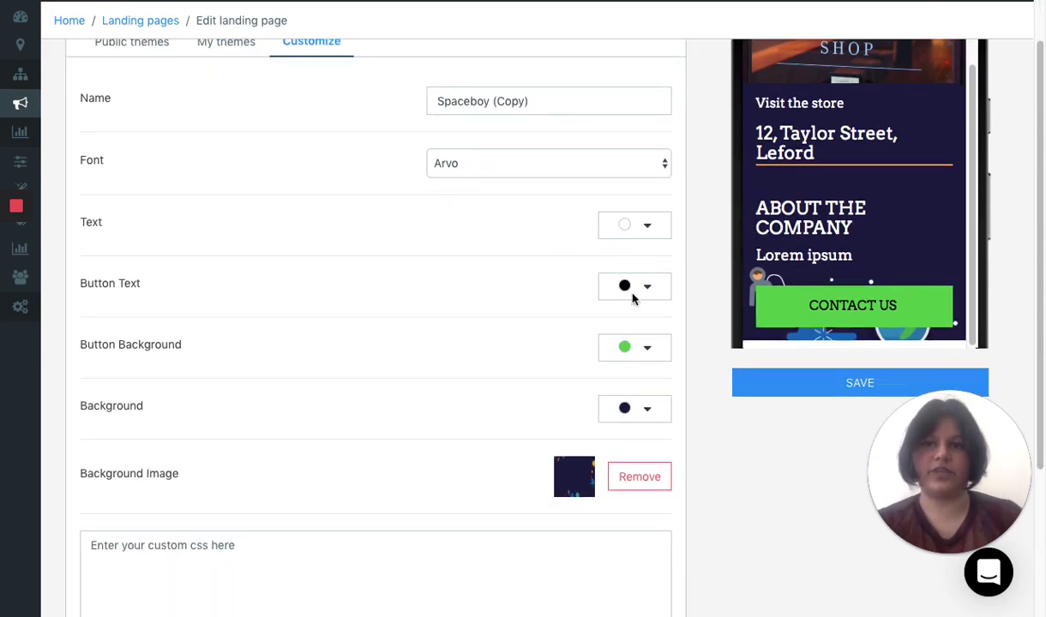
scroll(545, 360, down, 3)
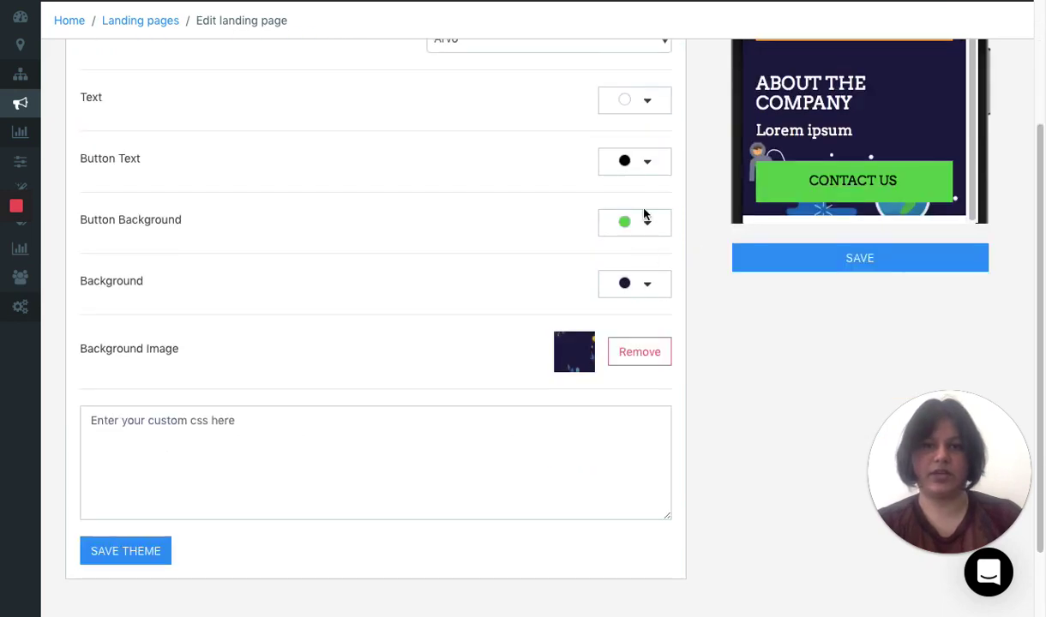
scroll(256, 333, up, 2)
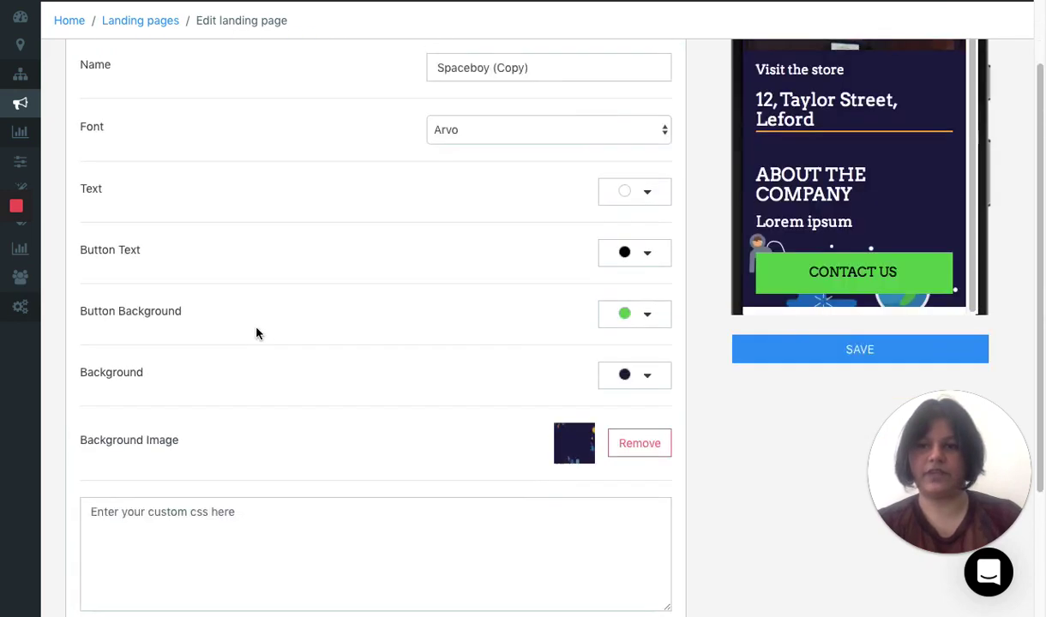
click(174, 531)
scroll(180, 380, down, 4)
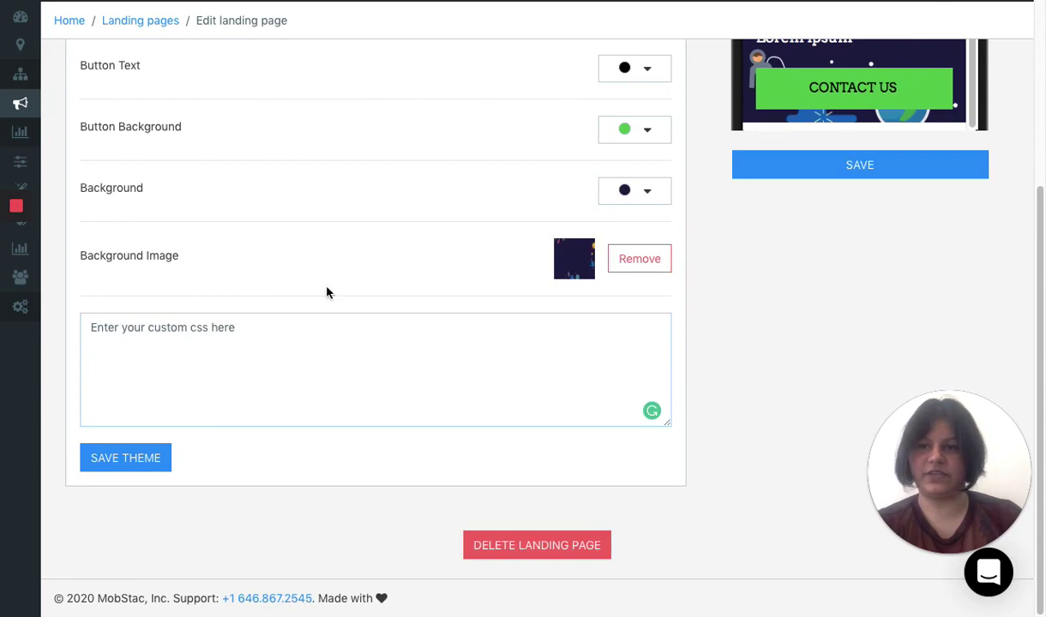
scroll(330, 287, up, 7)
click(296, 114)
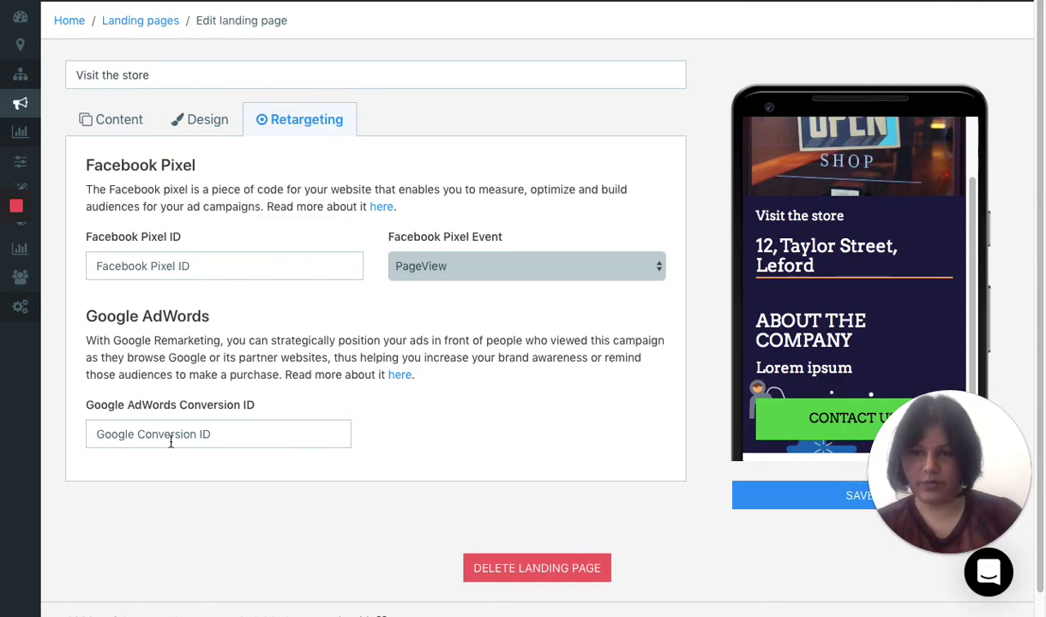
Save the Spaceboy-themed page and return to its Content editor.
click(738, 497)
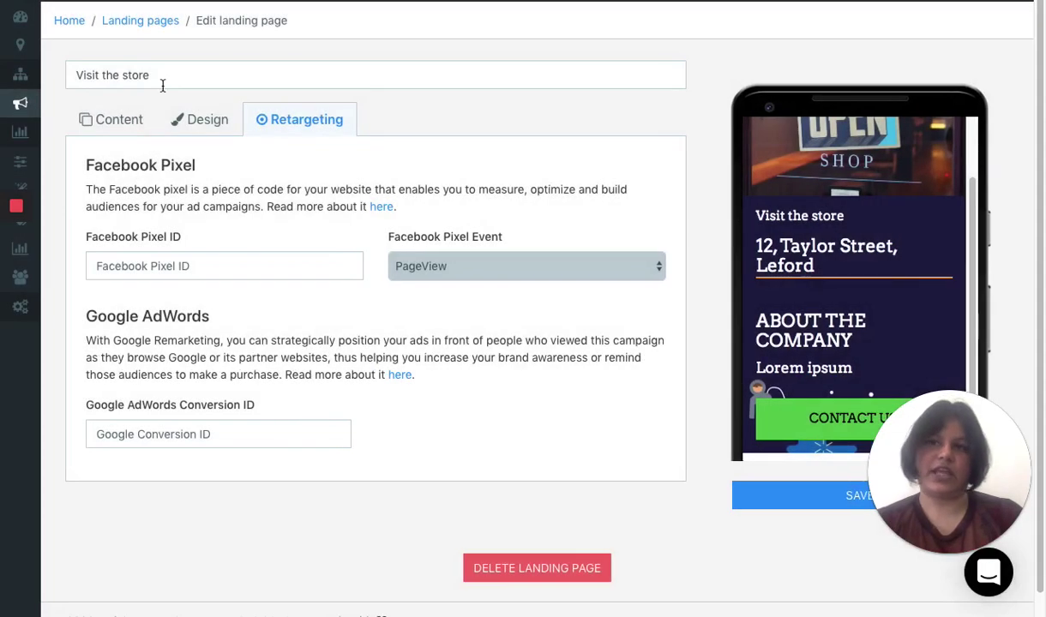
click(127, 72)
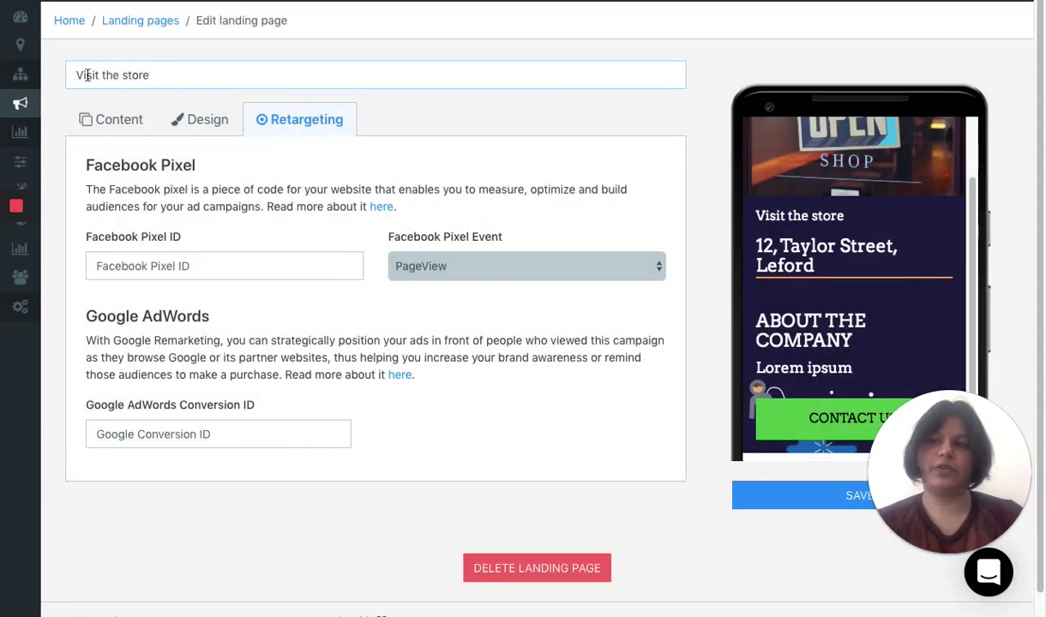
drag(81, 74, 178, 76)
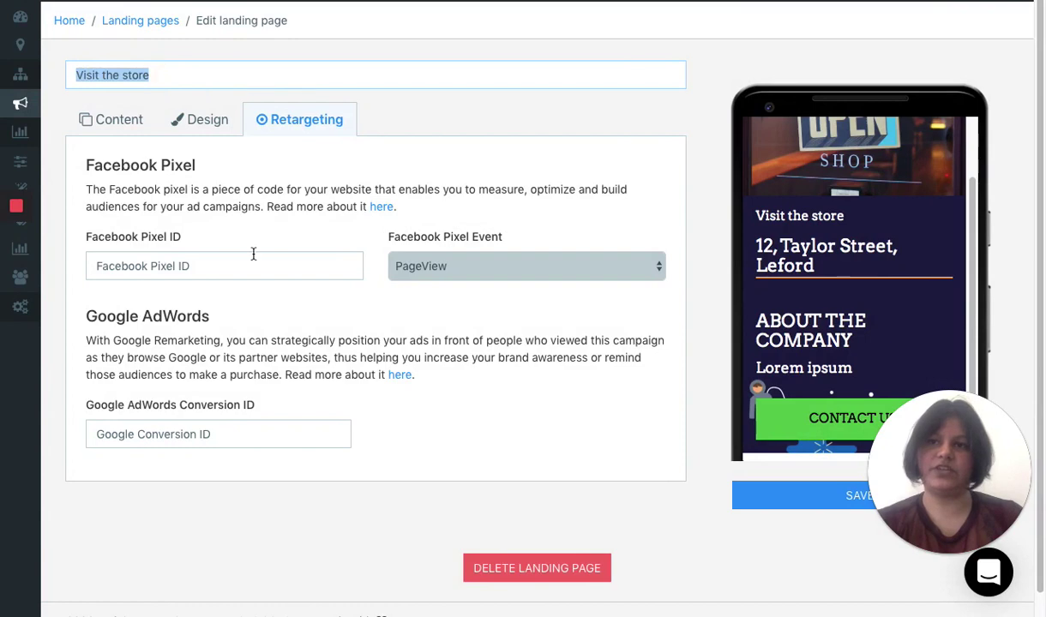
click(103, 120)
scroll(205, 446, down, 2)
Replace the page name 'Visit the store' with 'Landing Page Test'.
triple_click(152, 75)
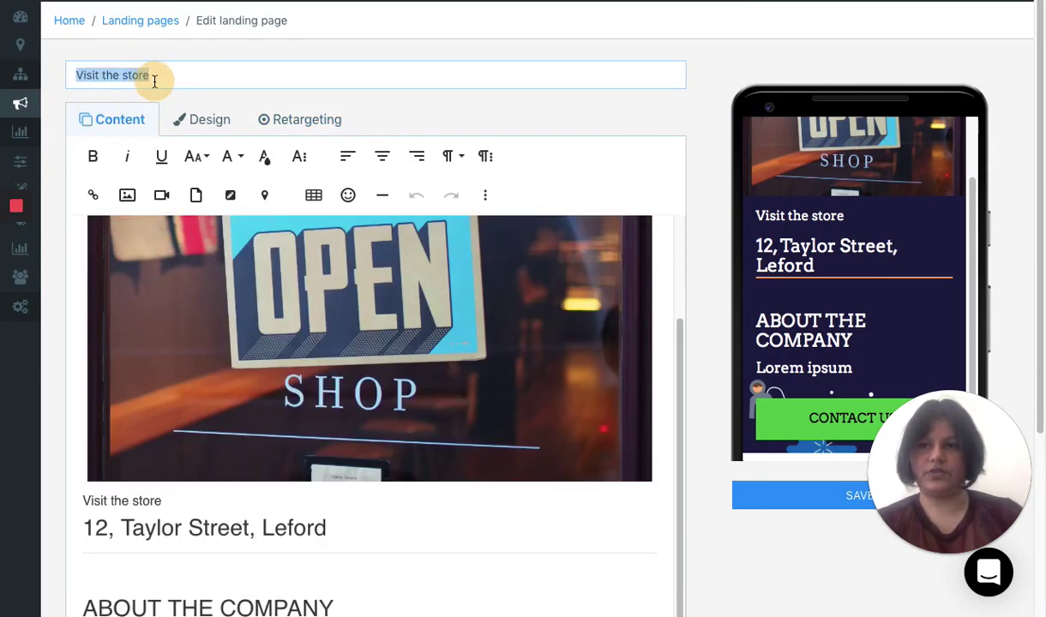
text(Lanind)
key(BackSpace)
key(BackSpace)
text(ding Pa)
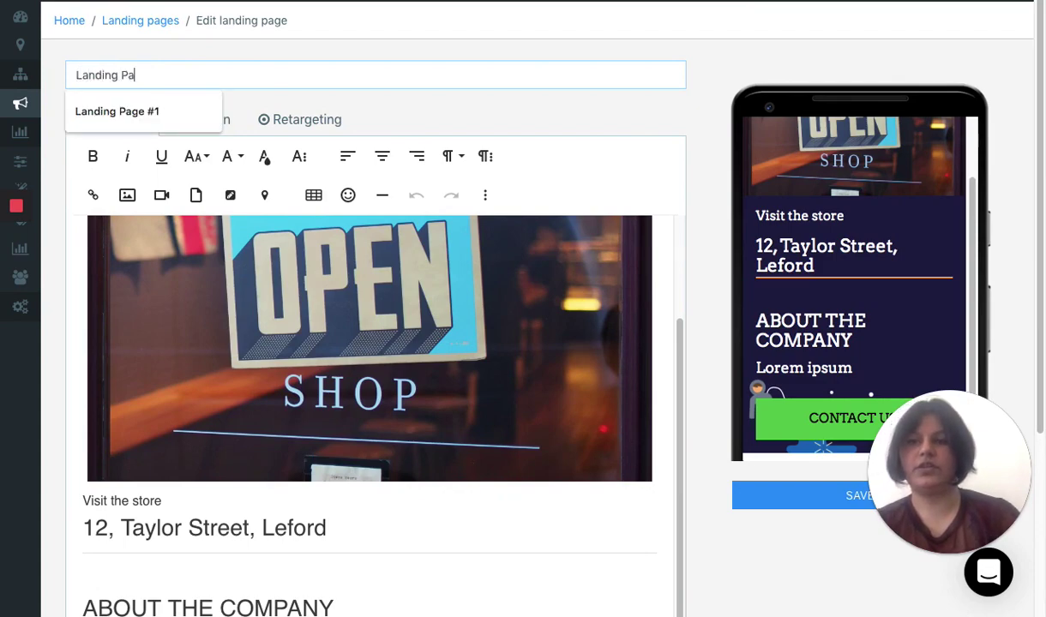
text(ge Test)
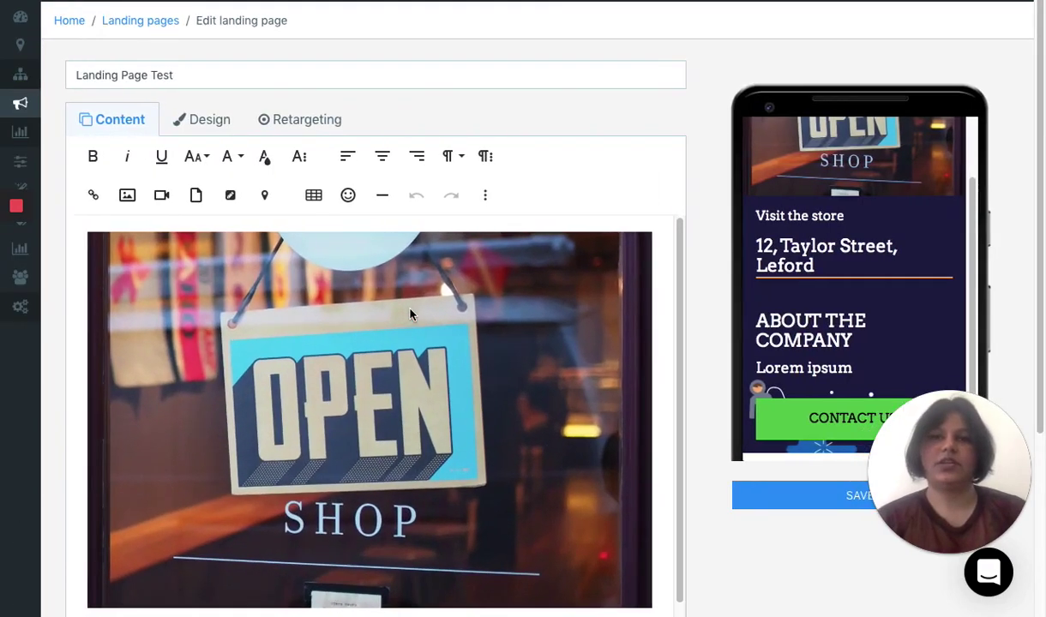